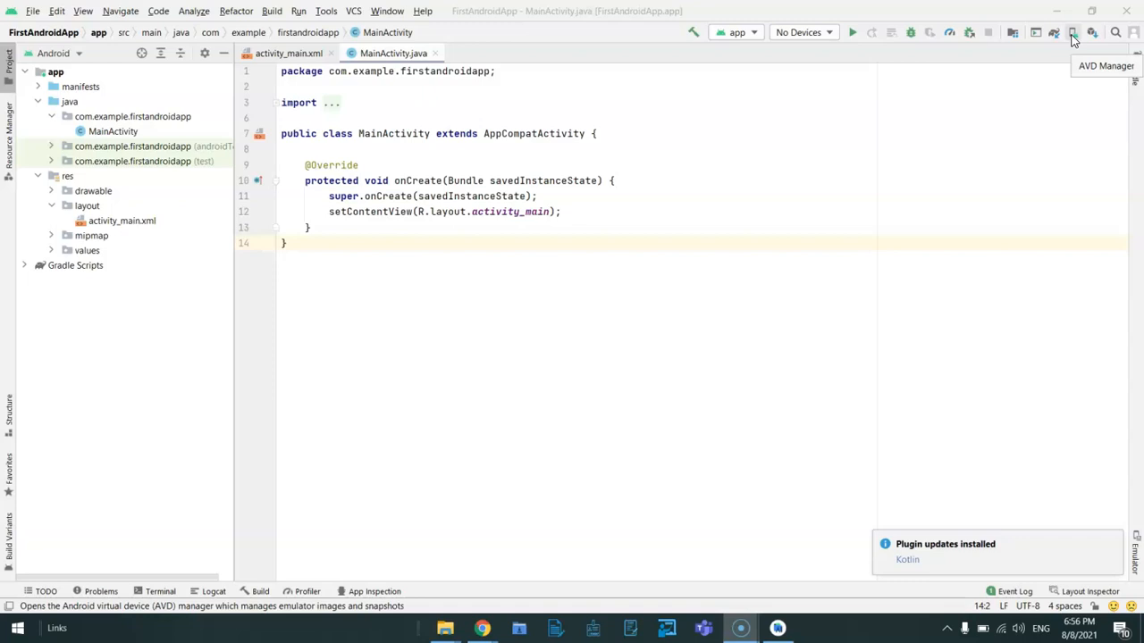
Start a new virtual device in the AVD Manager, using the Pixel 4 phone as its hardware definition.
{"action": "left_click", "coordinate": [1072, 37]}
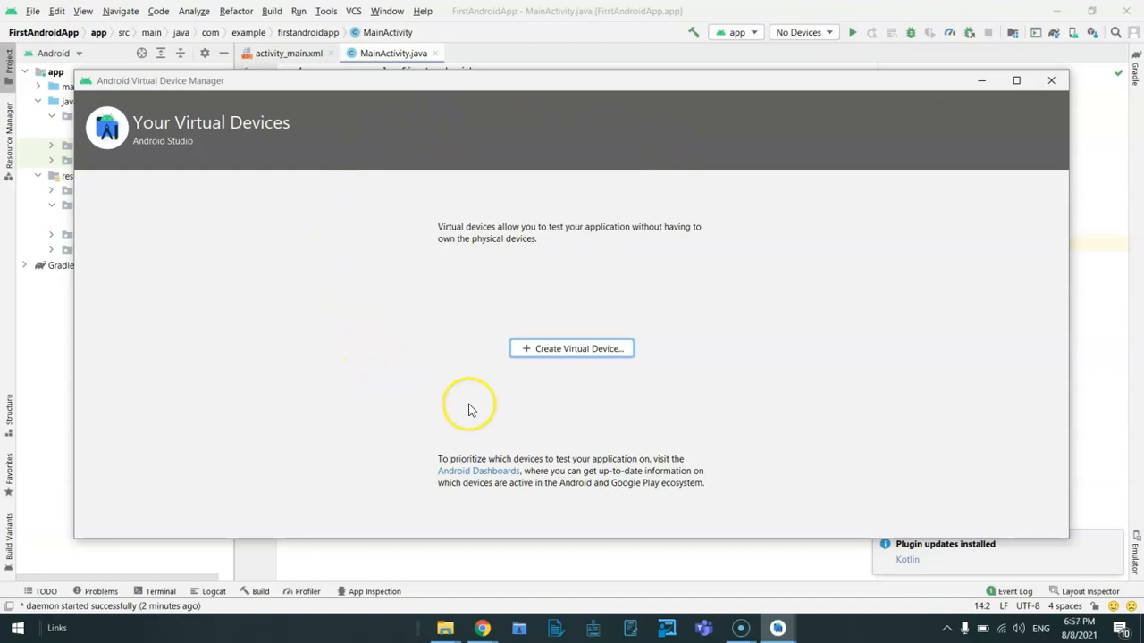
{"action": "left_click", "coordinate": [555, 350]}
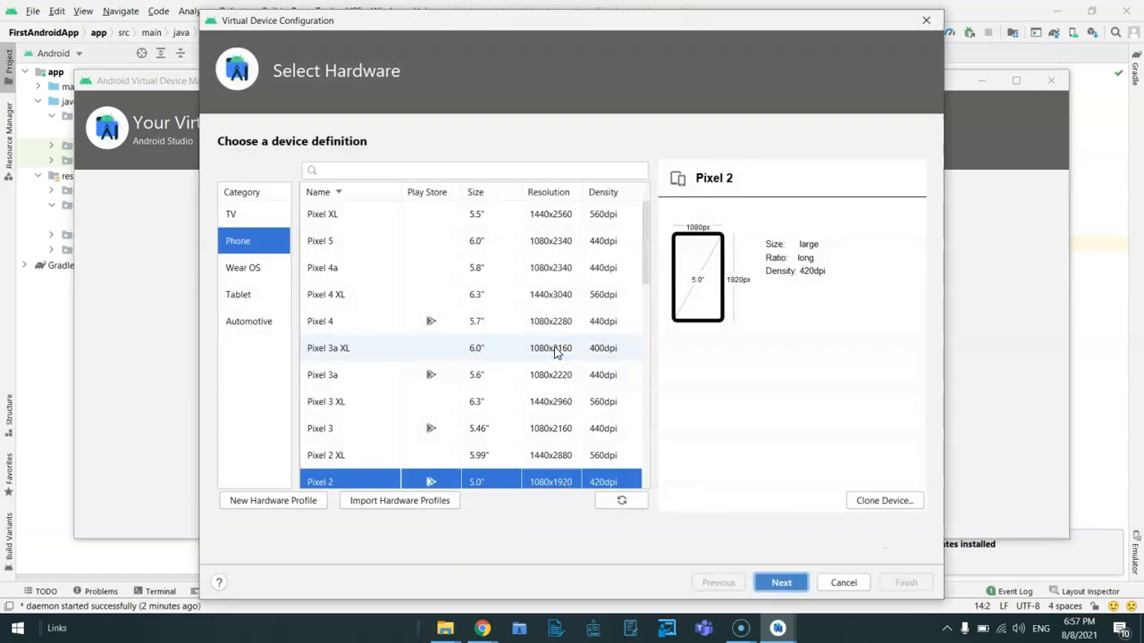
{"action": "scroll", "coordinate": [555, 351], "scroll_direction": "down", "scroll_amount": 7}
{"action": "scroll", "coordinate": [554, 351], "scroll_direction": "up", "scroll_amount": 3}
{"action": "scroll", "coordinate": [555, 351], "scroll_direction": "up", "scroll_amount": 5}
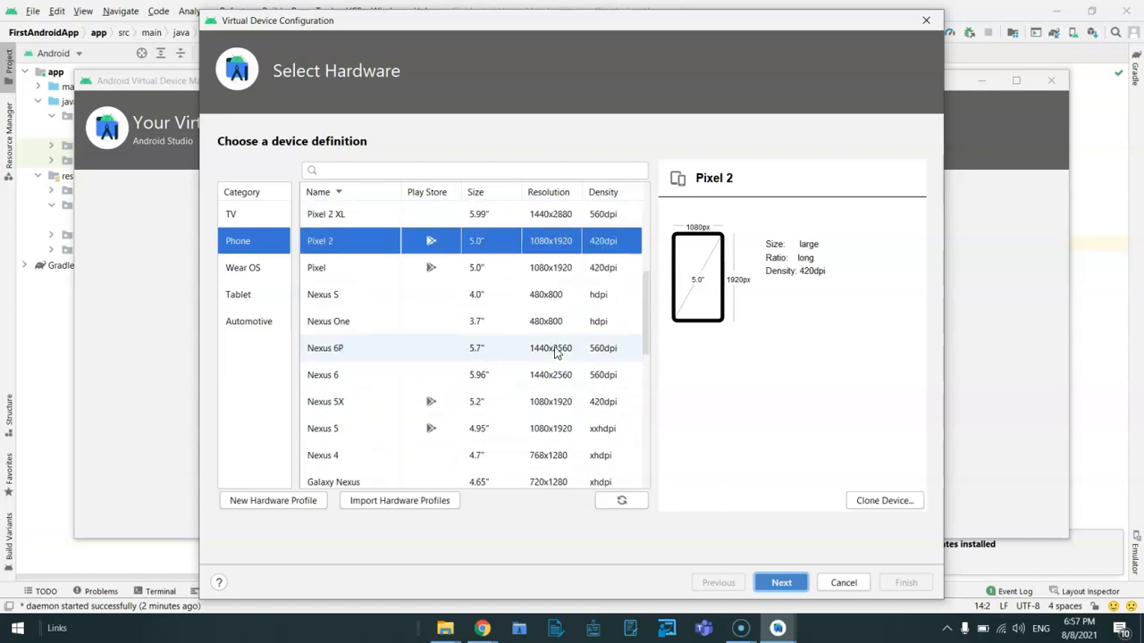
{"action": "scroll", "coordinate": [555, 351], "scroll_direction": "down", "scroll_amount": 3}
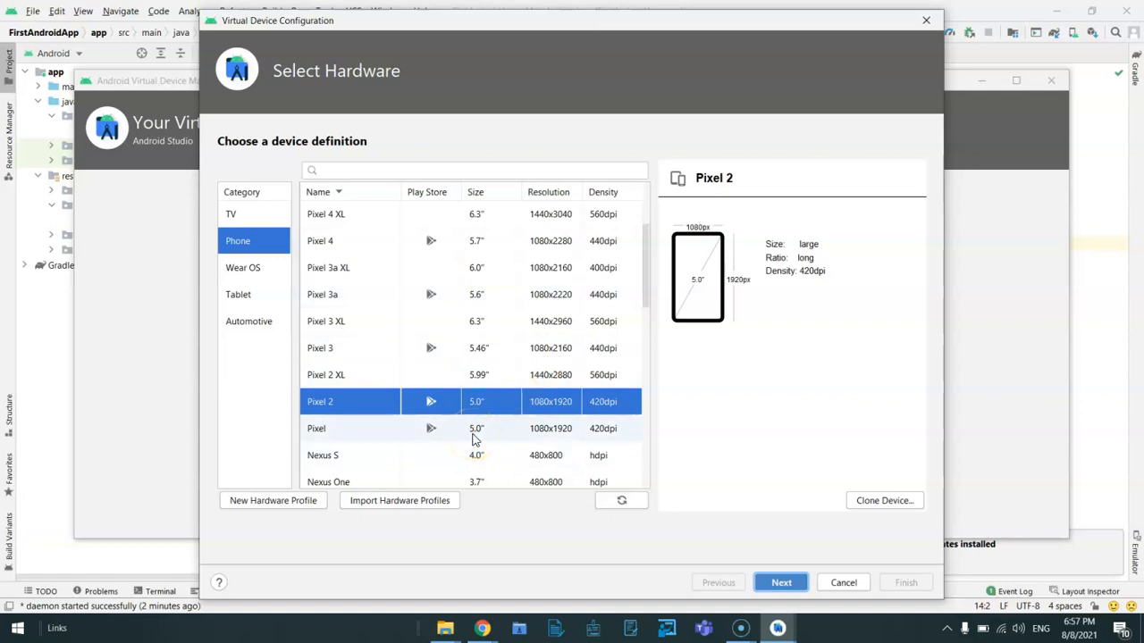
{"action": "scroll", "coordinate": [474, 438], "scroll_direction": "up", "scroll_amount": 3}
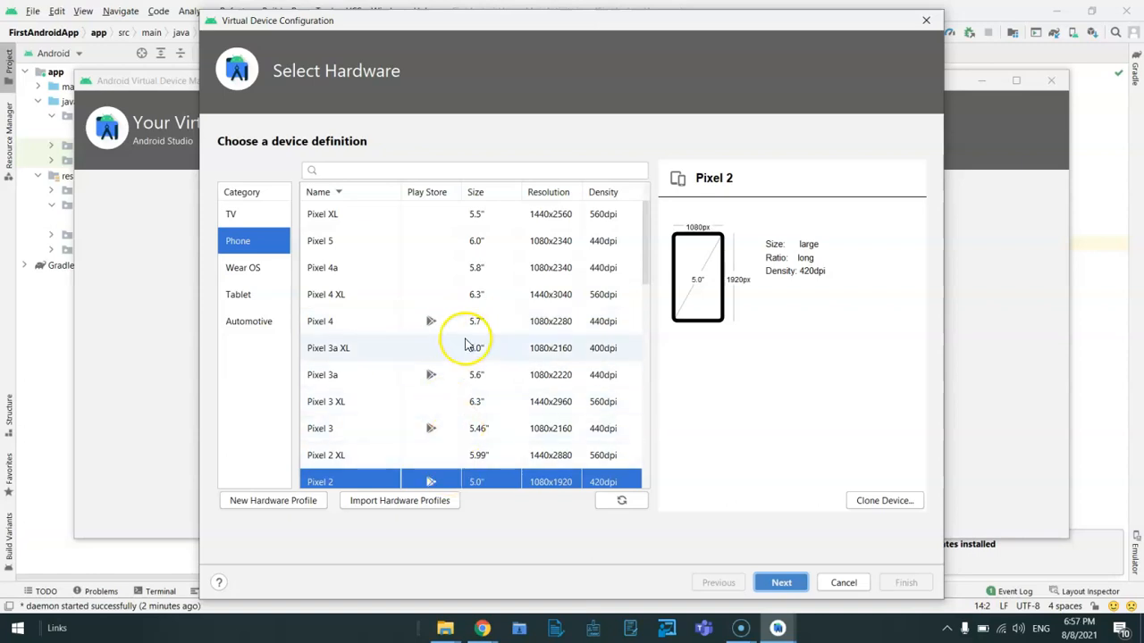
{"action": "left_click", "coordinate": [456, 332]}
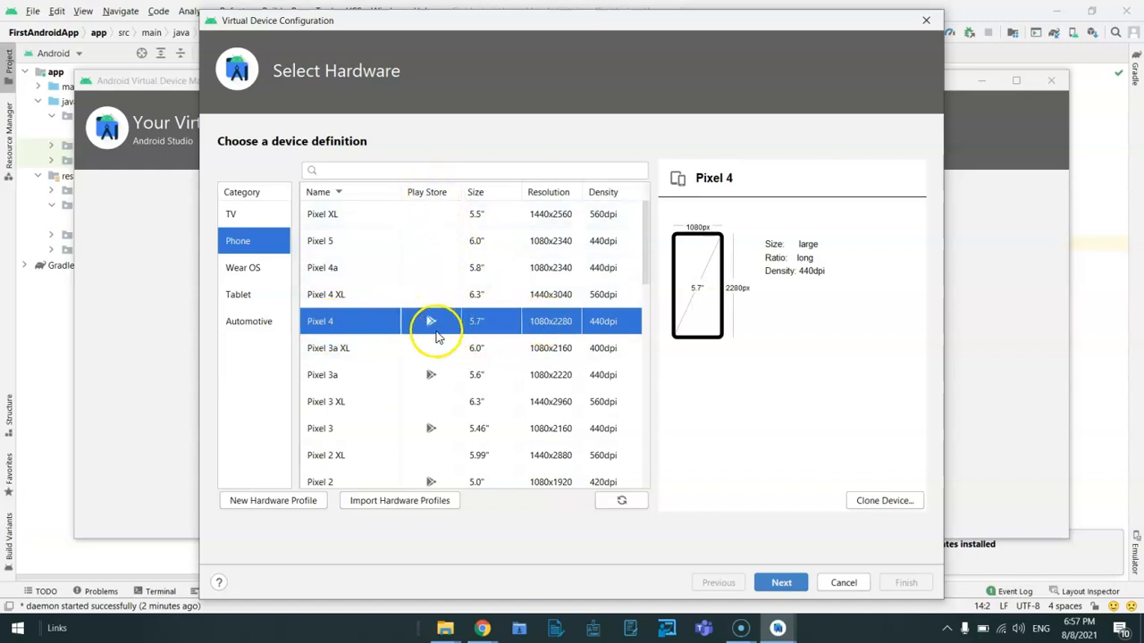
{"action": "left_click", "coordinate": [781, 582]}
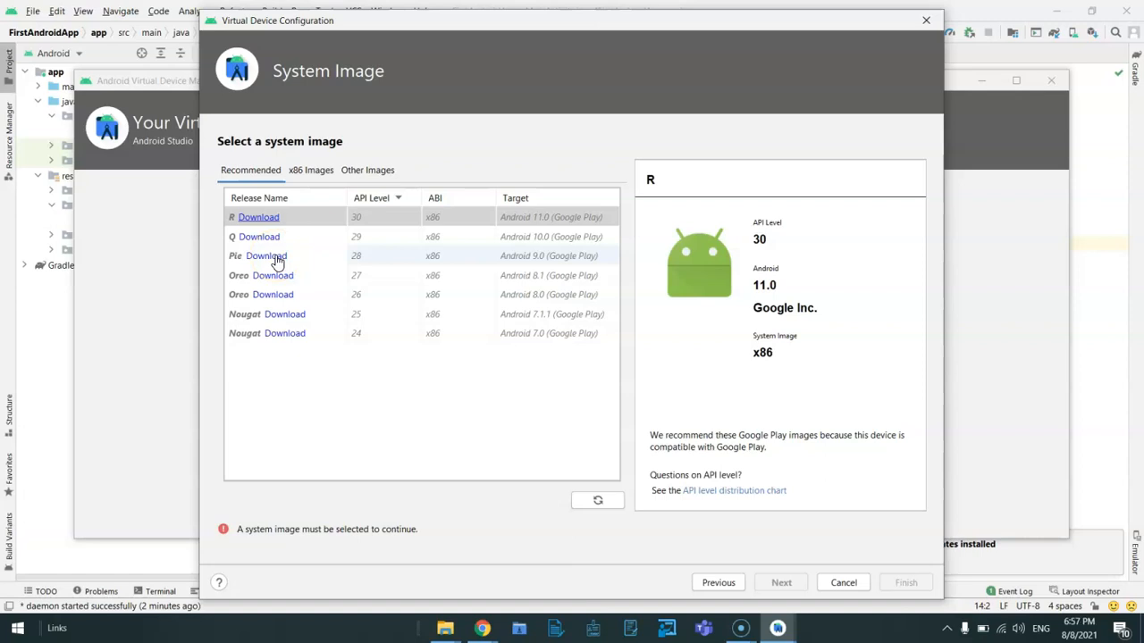
Download the Pie system image (API 28, x86, Android 9.0 with Google Play), accepting its license agreement.
{"action": "left_click", "coordinate": [227, 238]}
{"action": "left_click", "coordinate": [258, 259]}
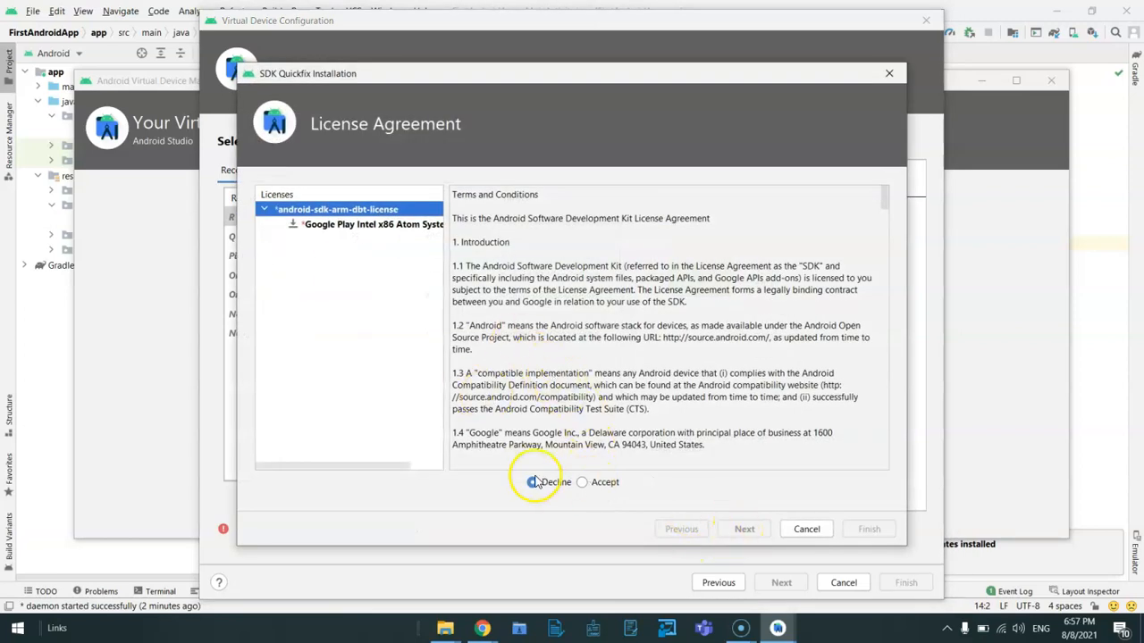
{"action": "left_click", "coordinate": [583, 482]}
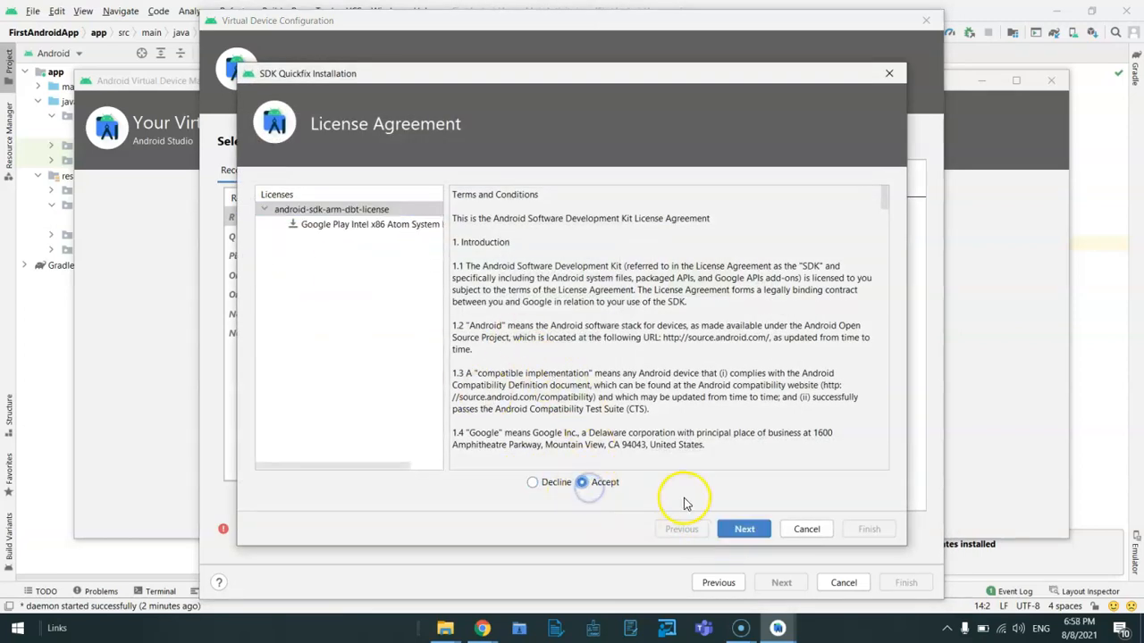
{"action": "left_click", "coordinate": [756, 533]}
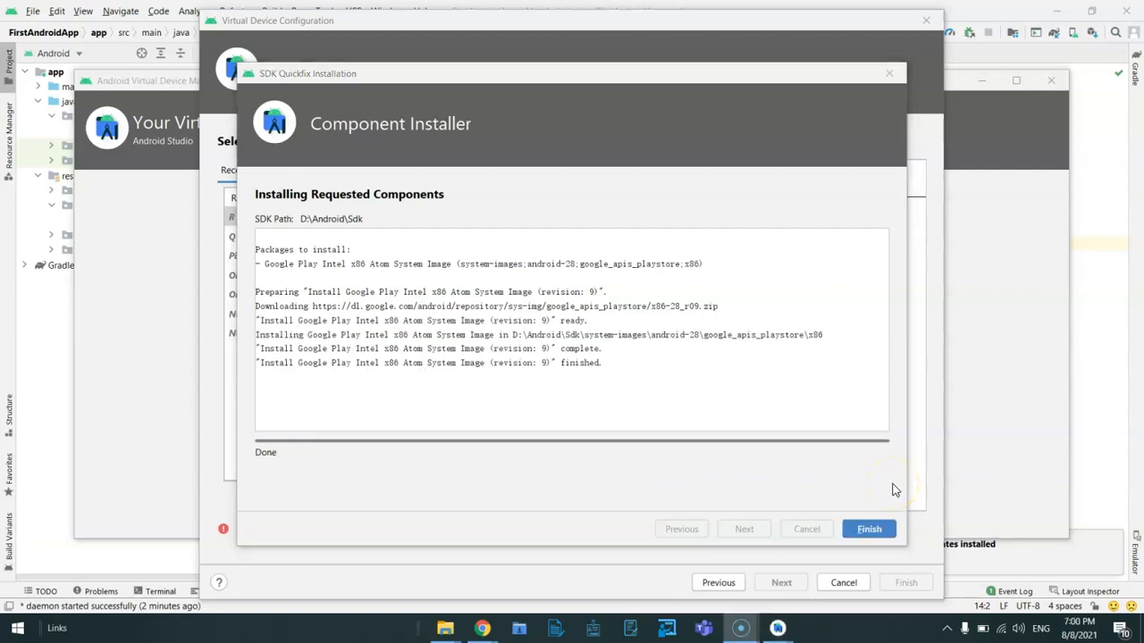
{"action": "left_click", "coordinate": [869, 529]}
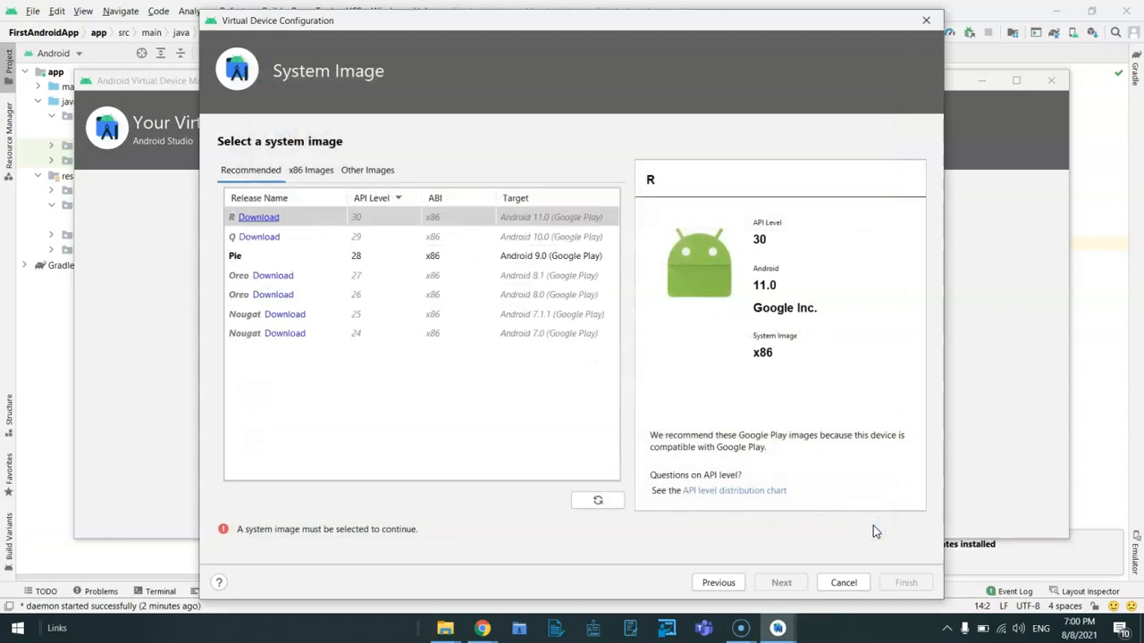
Choose the Pie system image and finish creating the virtual device under the name Pixel 4 API 28.
{"action": "left_click", "coordinate": [425, 261]}
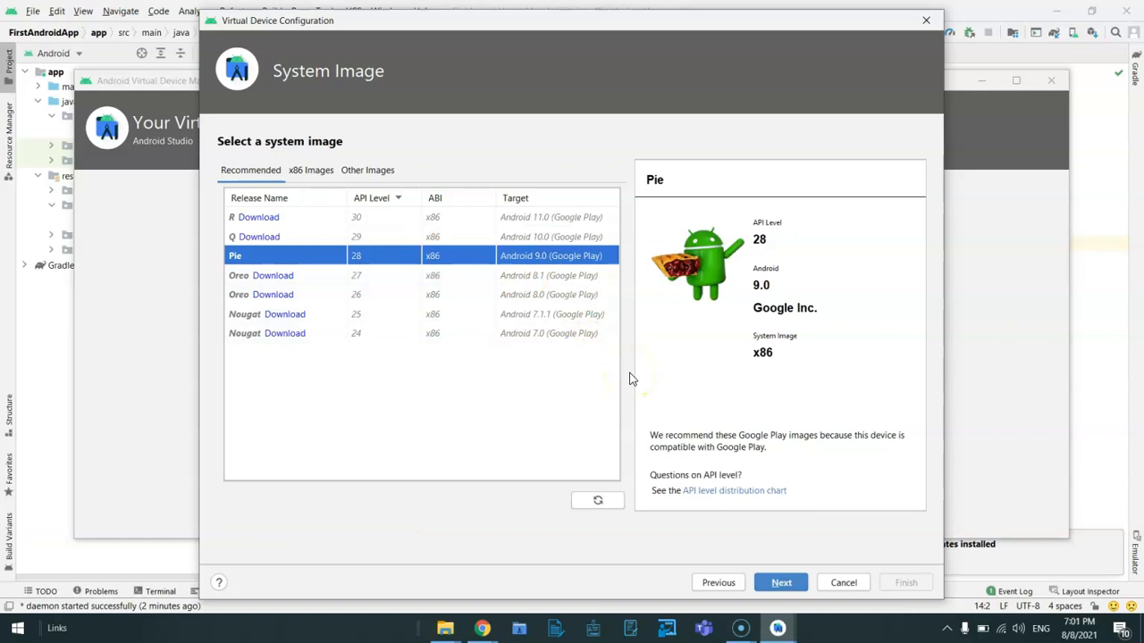
{"action": "left_click", "coordinate": [782, 584]}
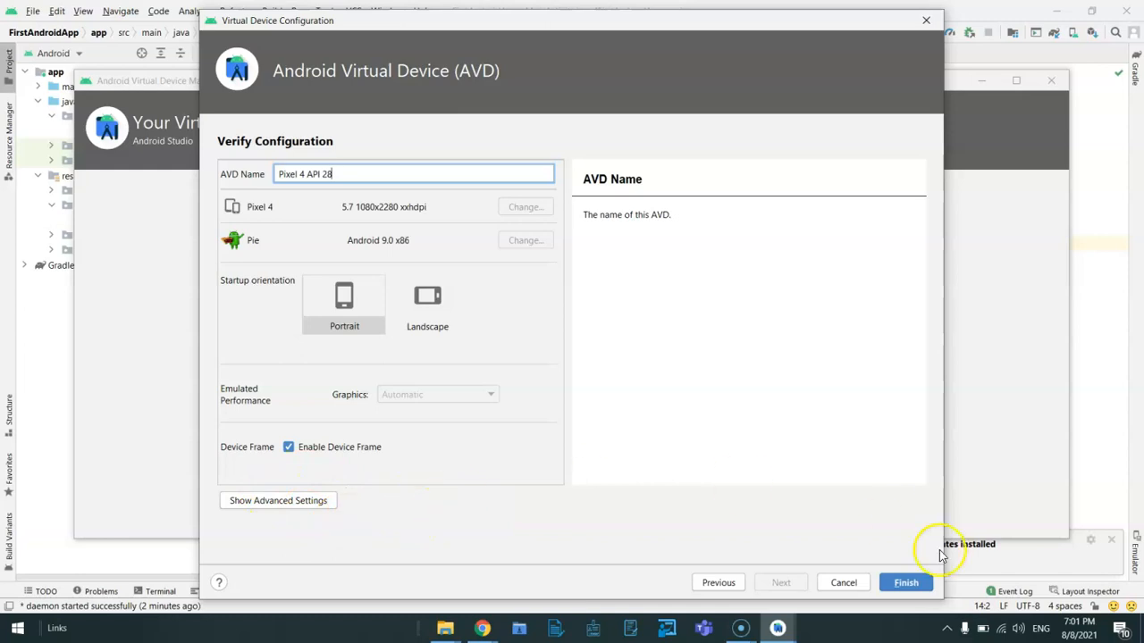
{"action": "left_click", "coordinate": [905, 583]}
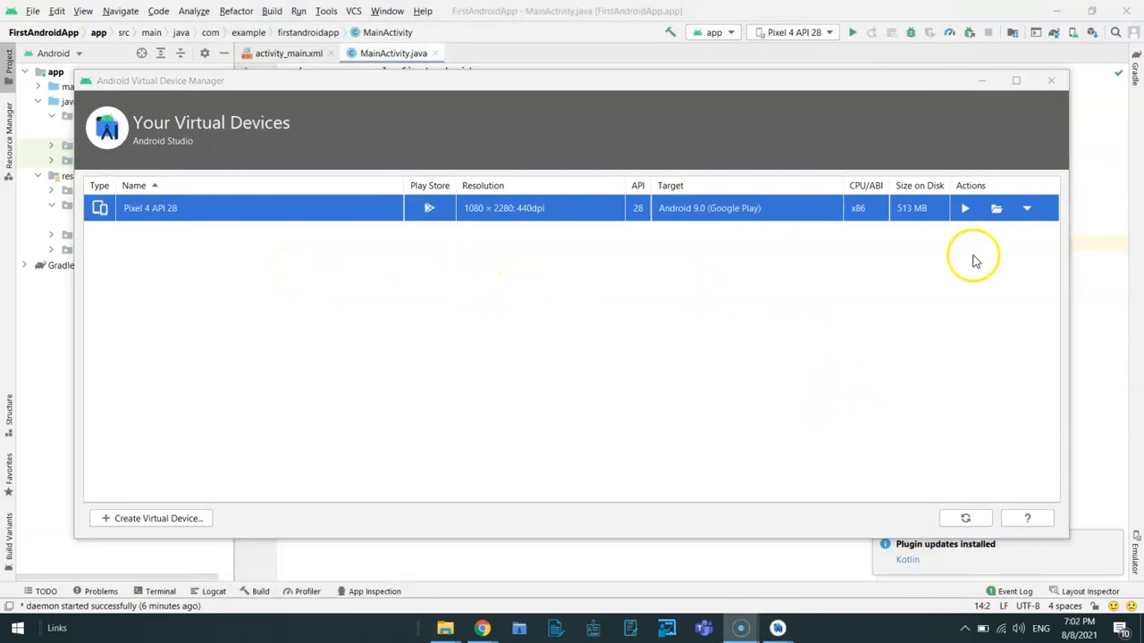
Launch the Pixel 4 API 28 virtual device in the emulator and move its window slightly higher.
{"action": "left_click", "coordinate": [965, 208]}
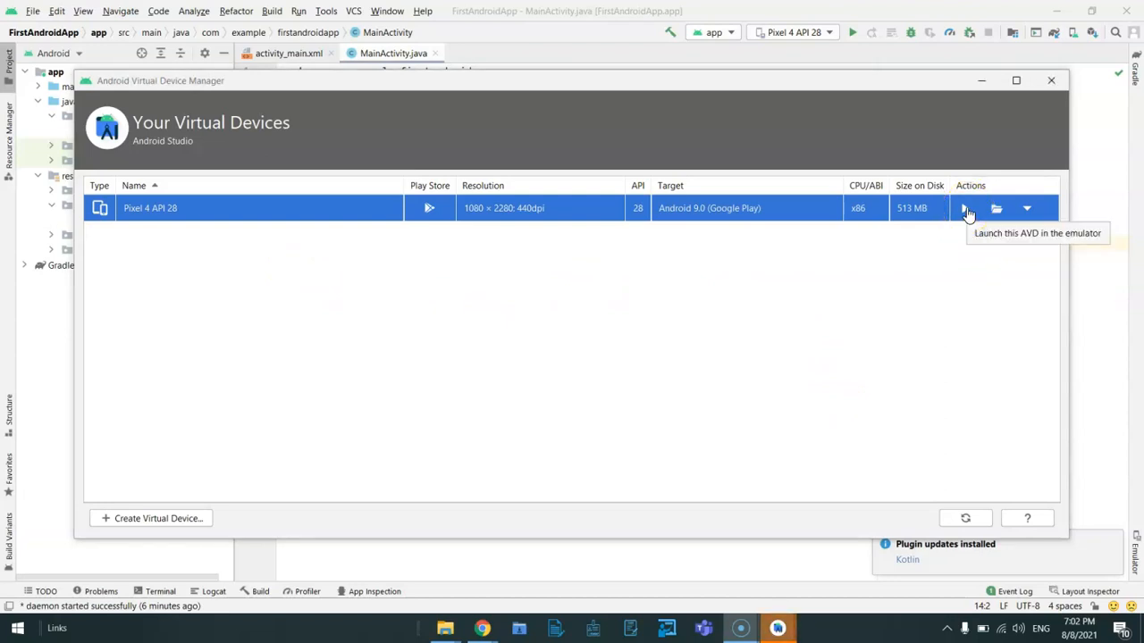
{"action": "left_click", "coordinate": [965, 209]}
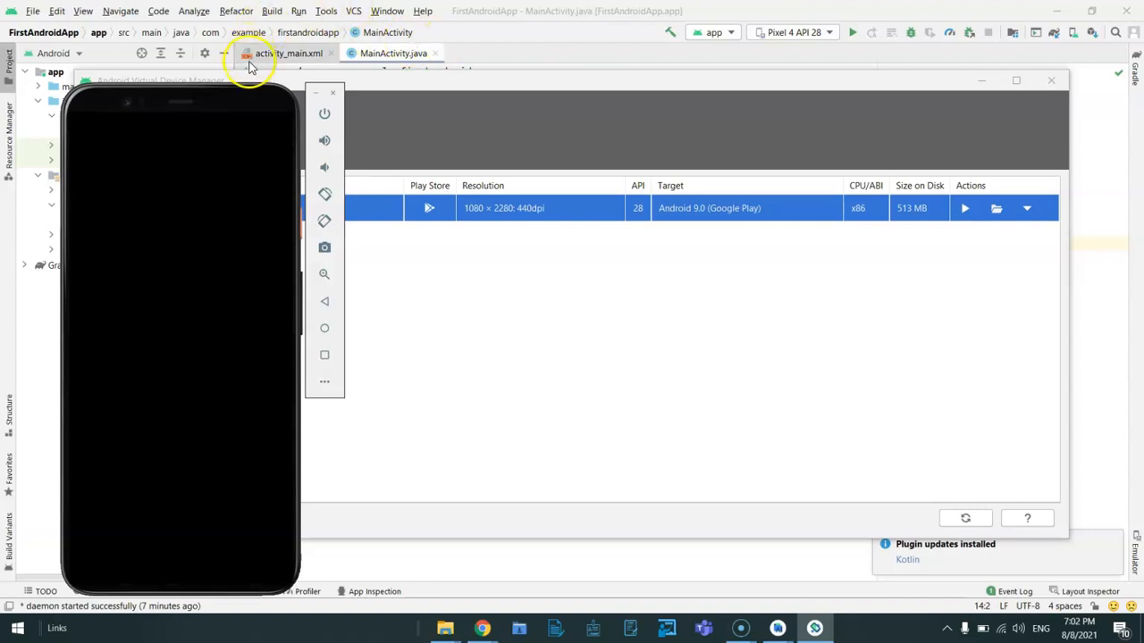
{"action": "left_click_drag", "start_coordinate": [250, 100], "coordinate": [253, 59]}
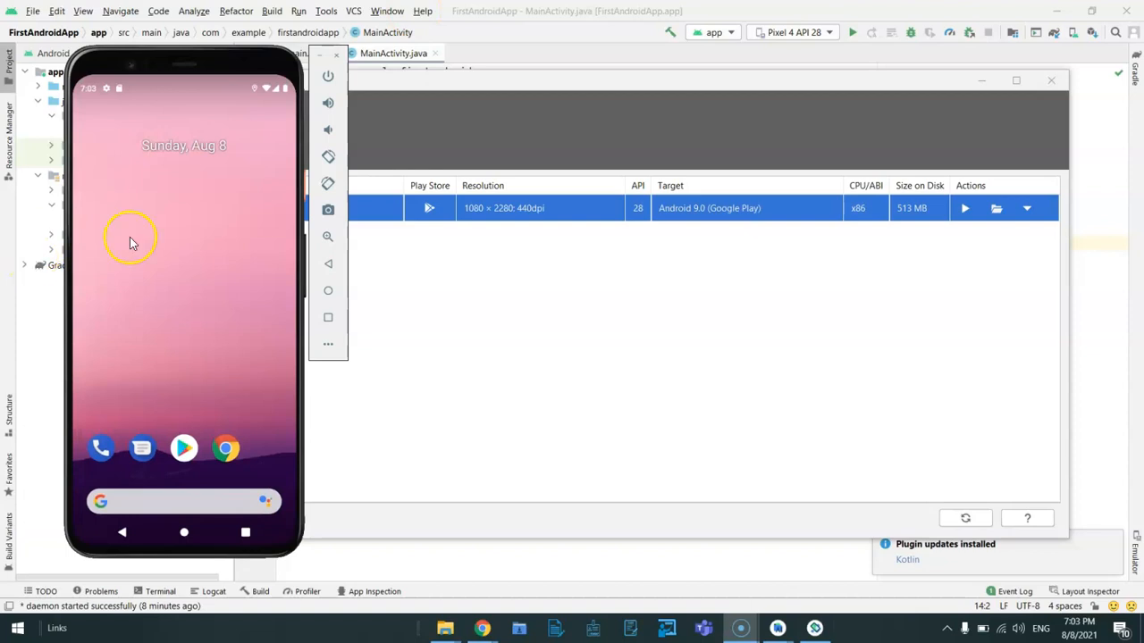
Close the Android Virtual Device Manager and bring the emulator to the front.
{"action": "left_click", "coordinate": [1049, 79]}
{"action": "left_click", "coordinate": [732, 287]}
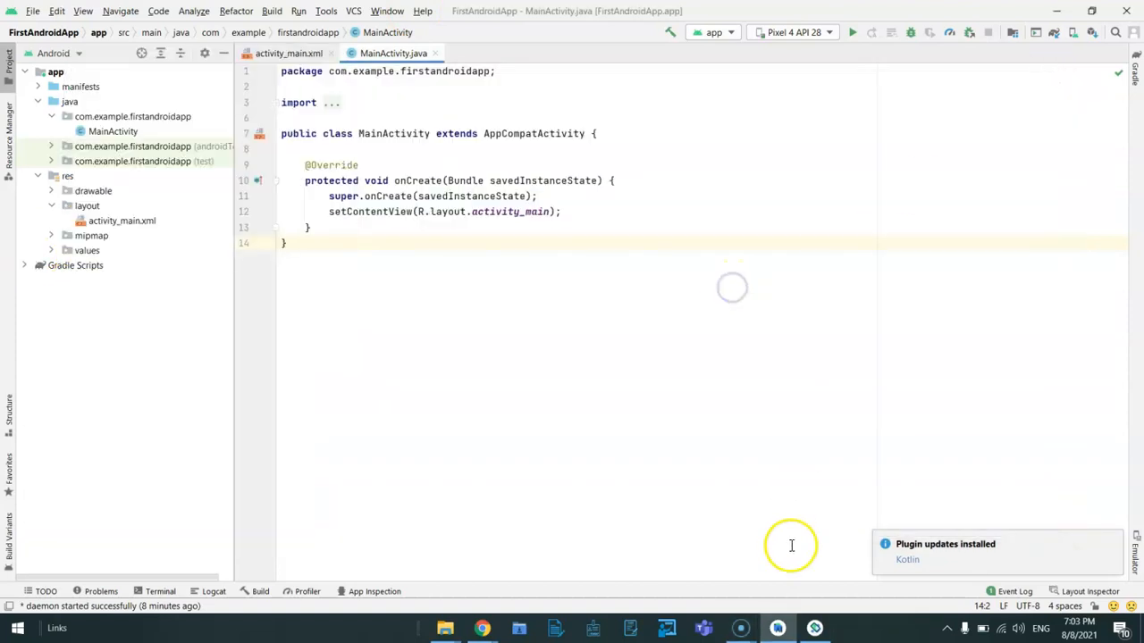
{"action": "left_click", "coordinate": [814, 630]}
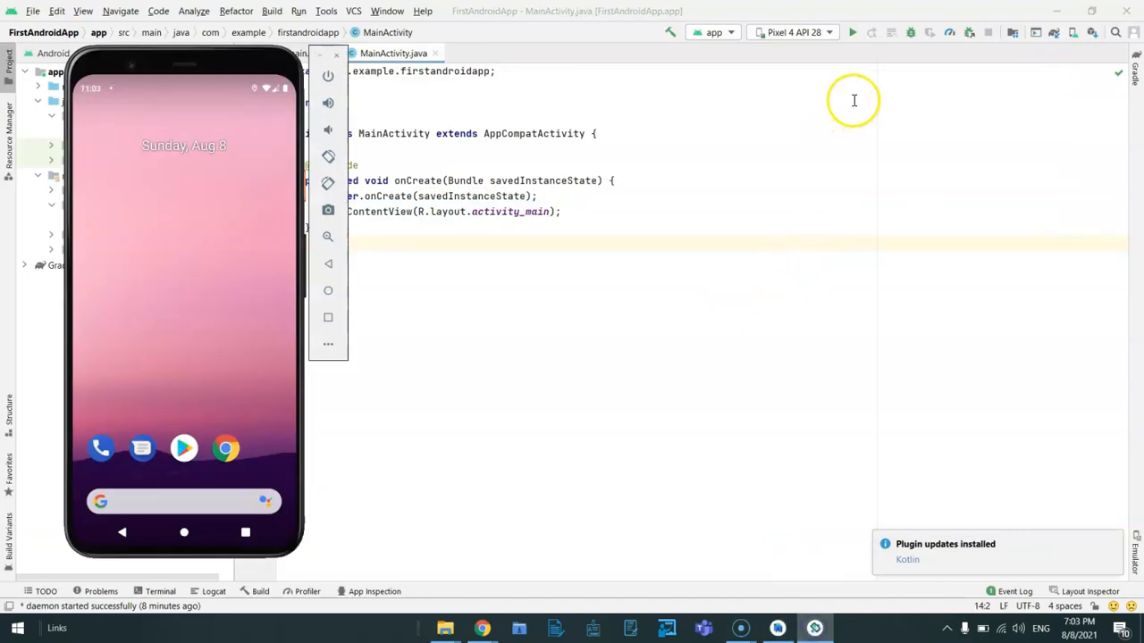
Run the app on the Pixel 4 API 28 device and switch to the emulator to view it.
{"action": "left_click", "coordinate": [829, 33]}
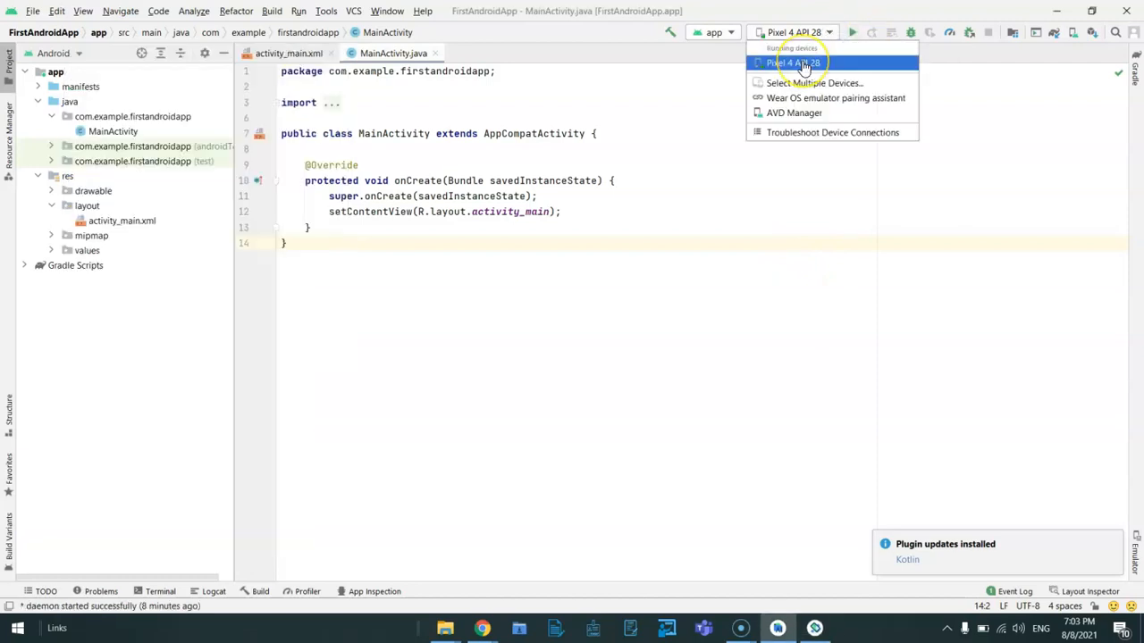
{"action": "left_click", "coordinate": [804, 64]}
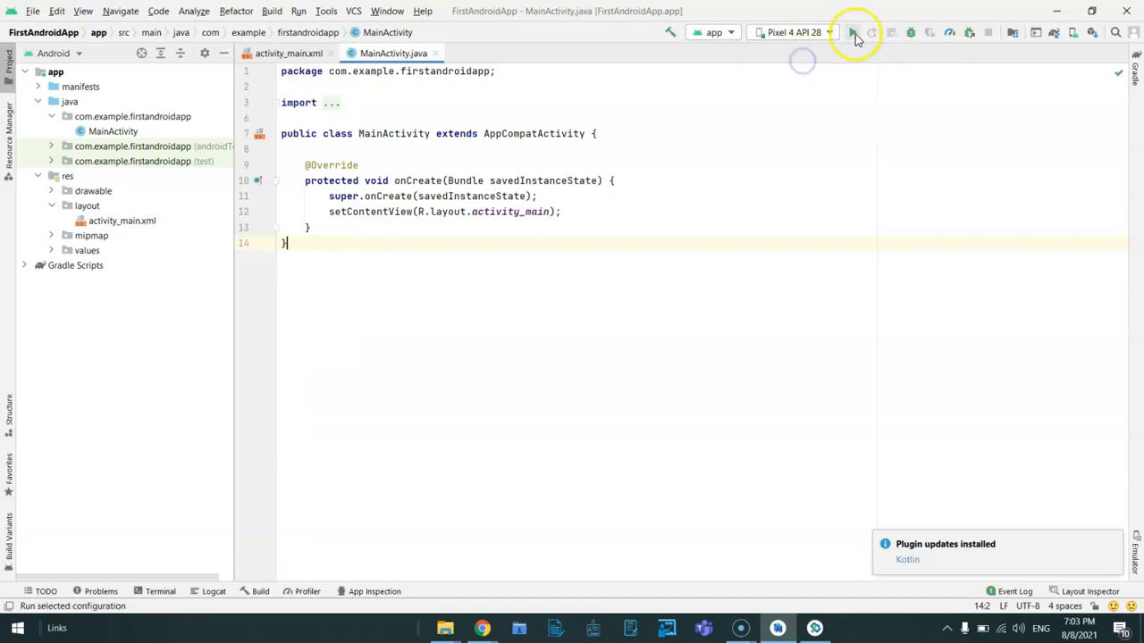
{"action": "left_click", "coordinate": [855, 34]}
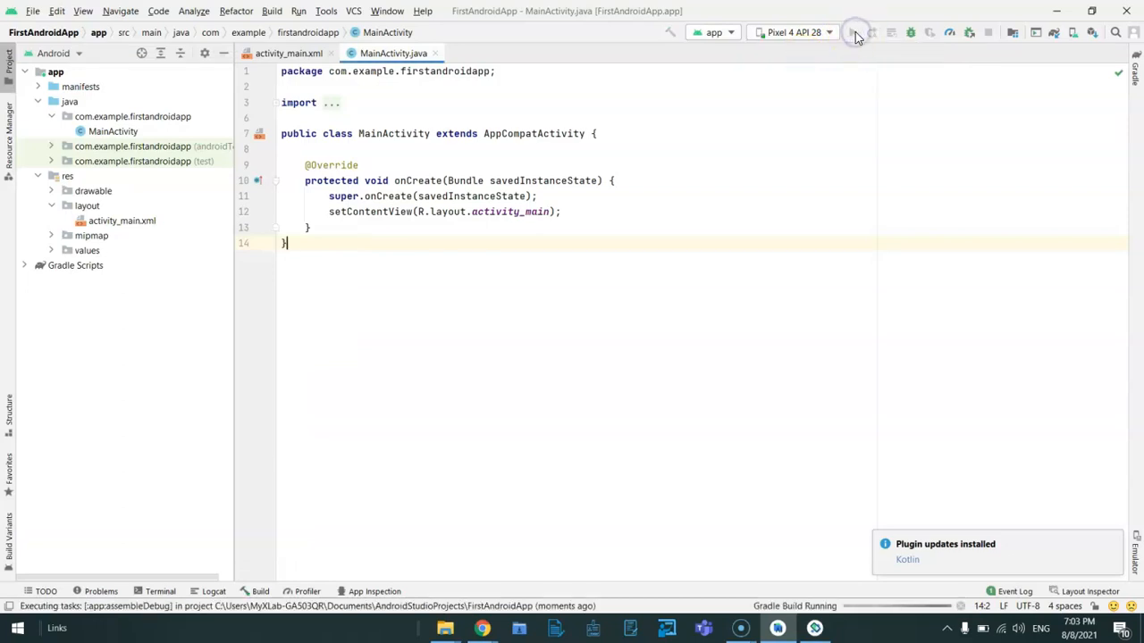
{"action": "left_click", "coordinate": [814, 628]}
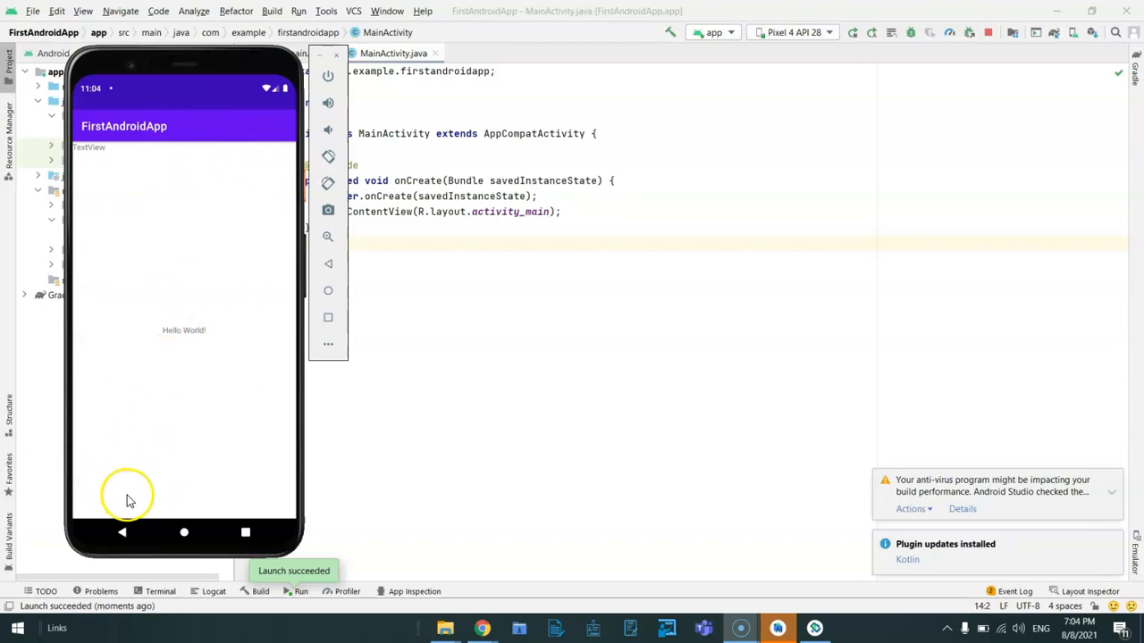
Leave the running app in the emulator and look through the phone's list of all apps.
{"action": "left_click", "coordinate": [122, 533]}
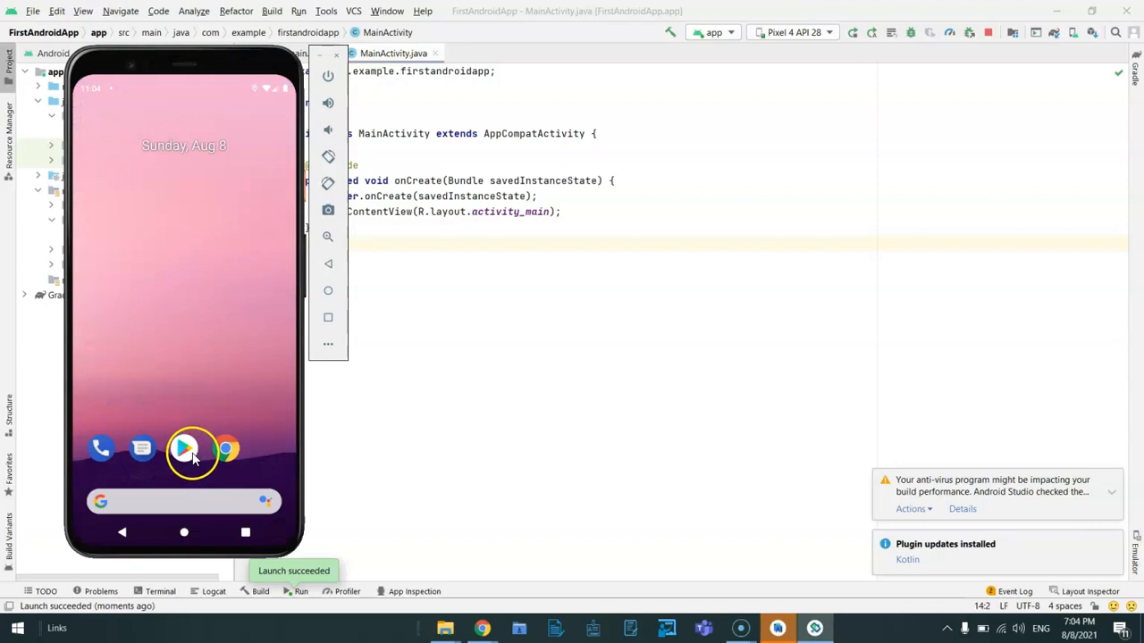
{"action": "left_click_drag", "start_coordinate": [206, 456], "coordinate": [221, 129]}
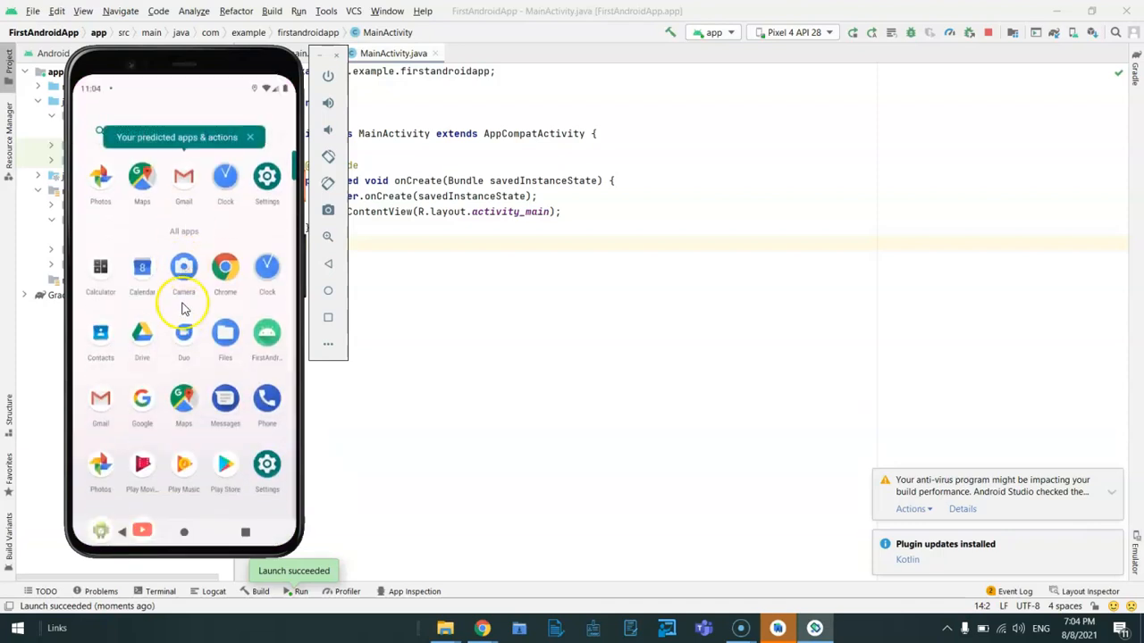
{"action": "scroll", "coordinate": [184, 308], "scroll_direction": "down", "scroll_amount": 2}
{"action": "left_click", "coordinate": [177, 485]}
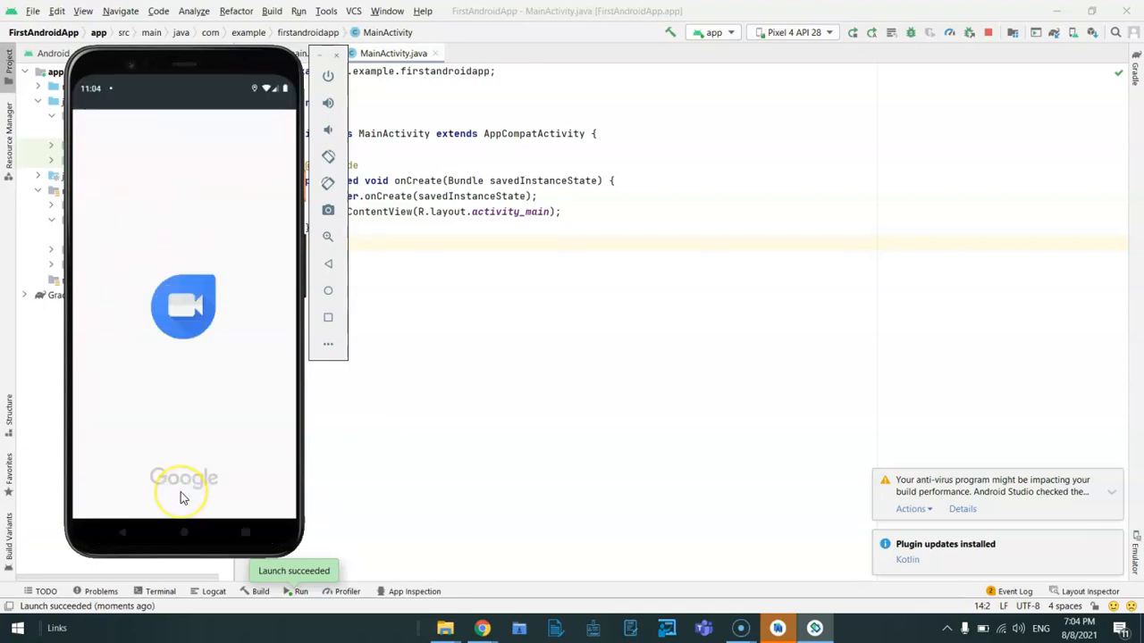
{"action": "left_click", "coordinate": [121, 533]}
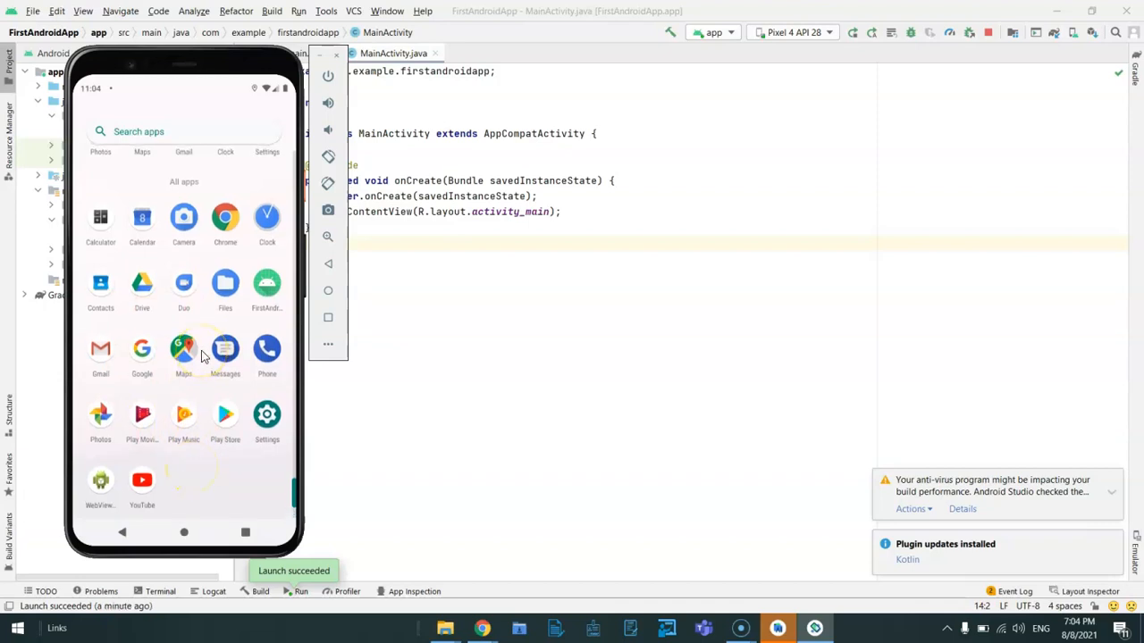
{"action": "scroll", "coordinate": [201, 355], "scroll_direction": "up", "scroll_amount": 2}
{"action": "scroll", "coordinate": [203, 356], "scroll_direction": "down", "scroll_amount": 3}
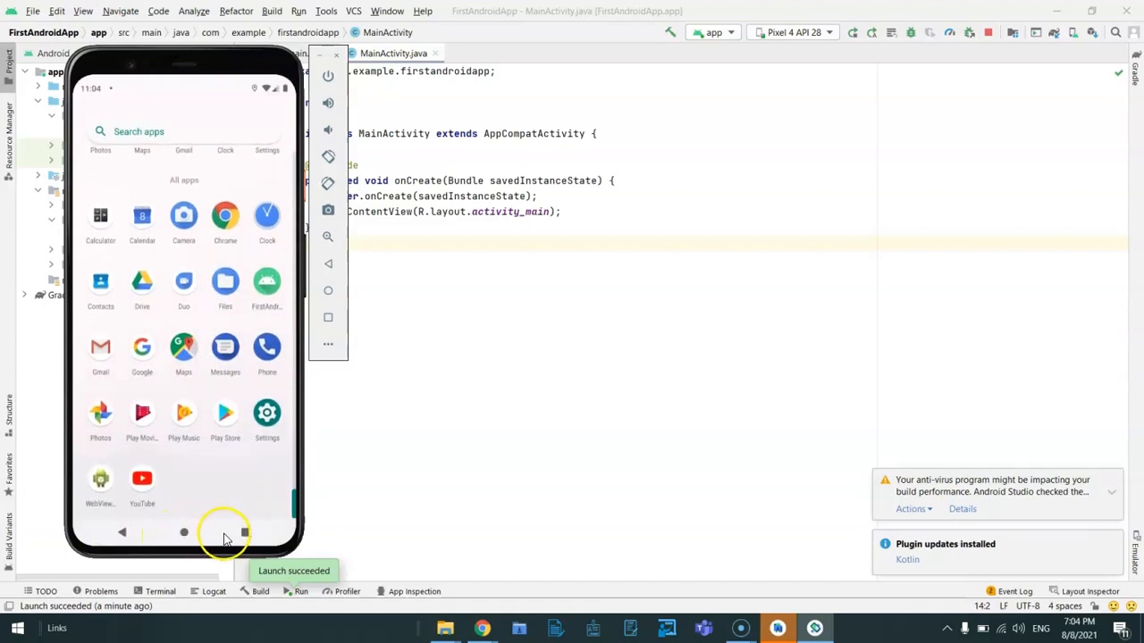
Return to the phone's home screen and launch FirstAndroidApp from the list of all apps.
{"action": "left_click", "coordinate": [184, 532]}
{"action": "left_click", "coordinate": [245, 534]}
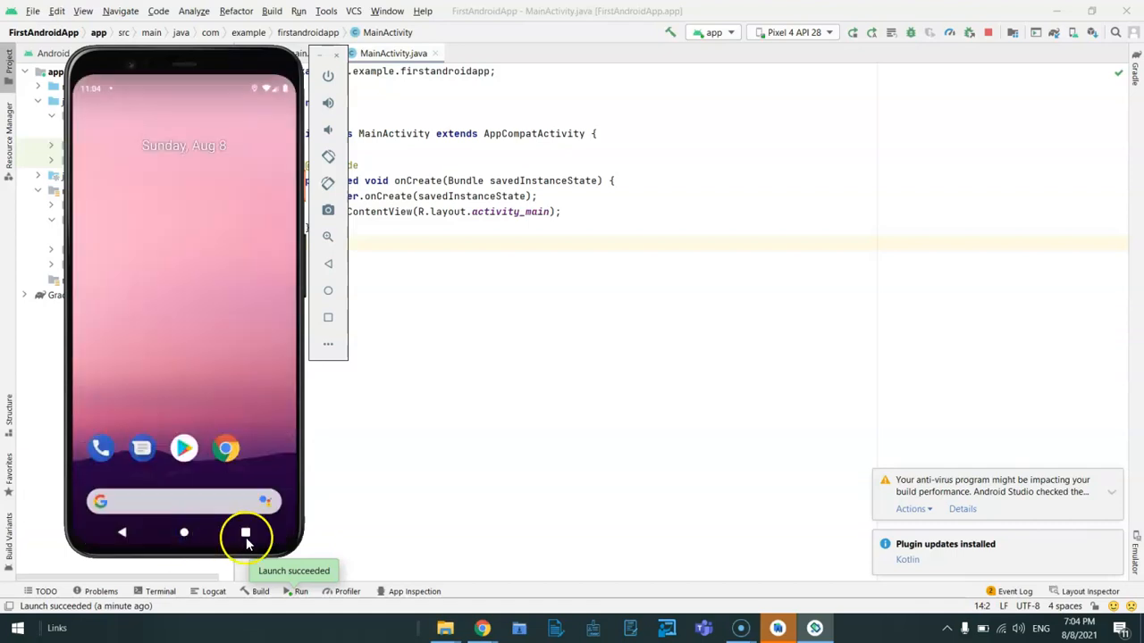
{"action": "left_click_drag", "start_coordinate": [181, 309], "coordinate": [215, 86]}
{"action": "left_click_drag", "start_coordinate": [182, 270], "coordinate": [184, 77]}
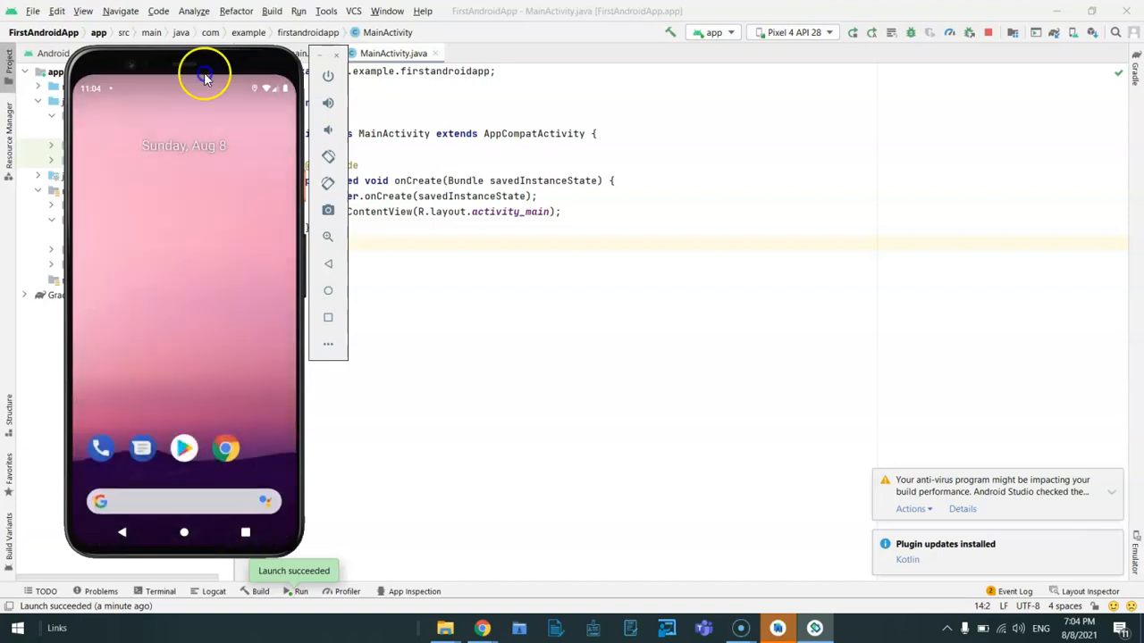
{"action": "left_click_drag", "start_coordinate": [188, 451], "coordinate": [184, 134]}
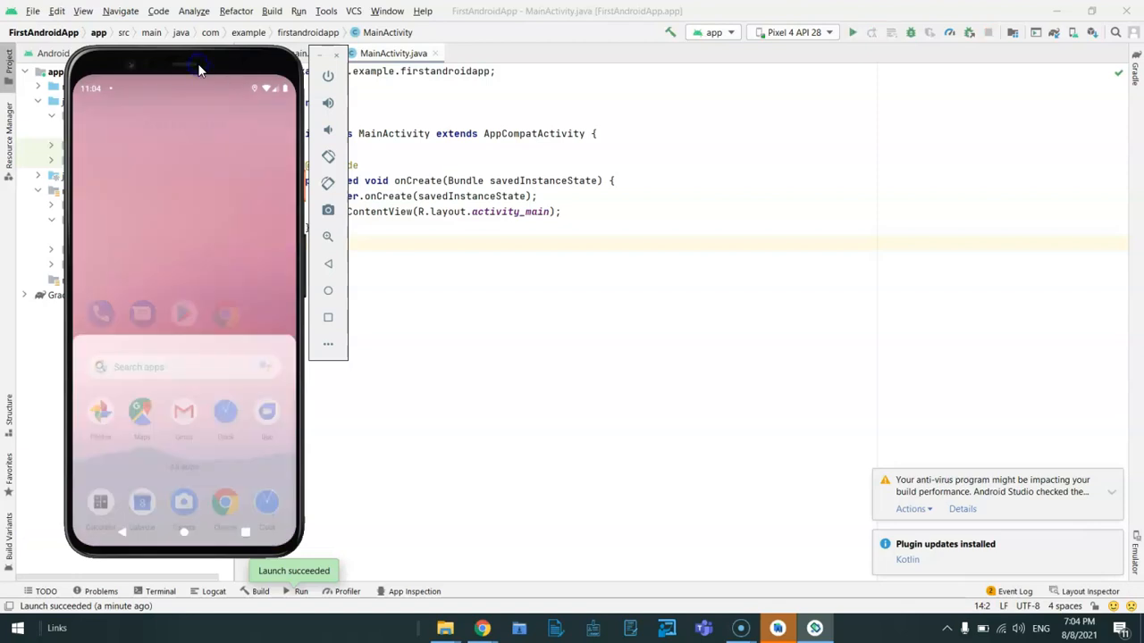
{"action": "scroll", "coordinate": [139, 444], "scroll_direction": "down", "scroll_amount": 1}
{"action": "scroll", "coordinate": [140, 447], "scroll_direction": "down", "scroll_amount": 1}
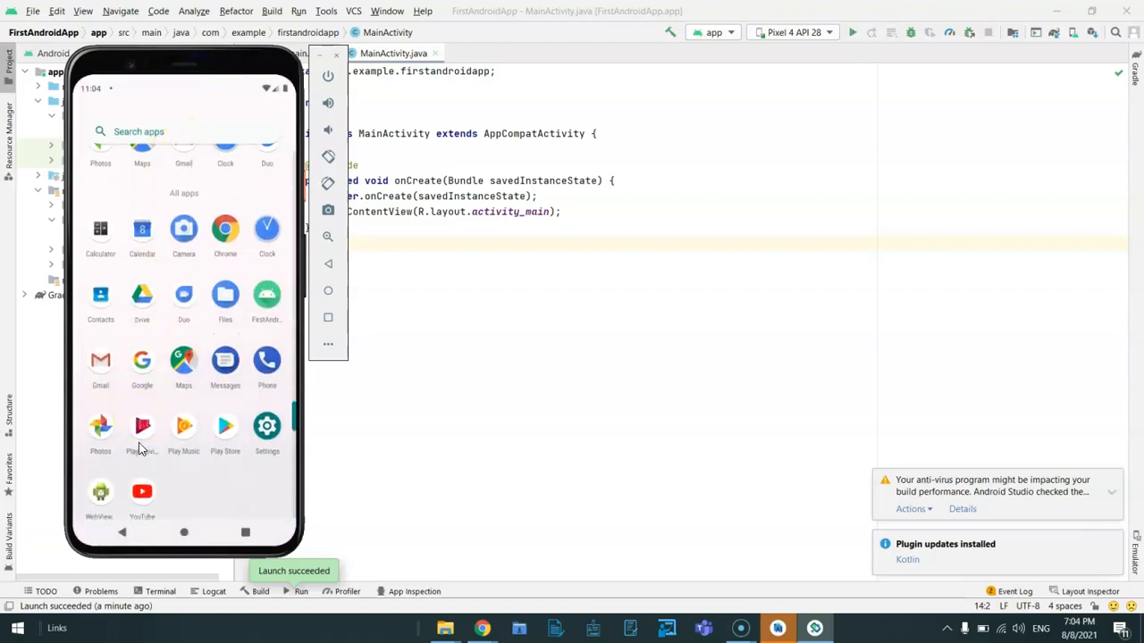
{"action": "scroll", "coordinate": [139, 445], "scroll_direction": "down", "scroll_amount": 1}
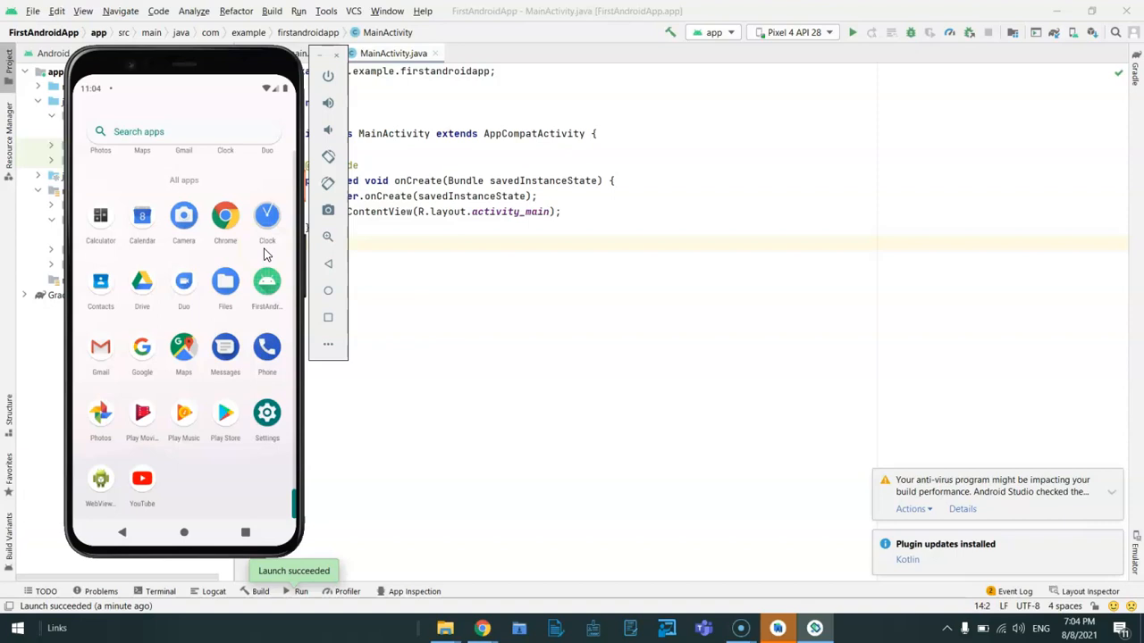
{"action": "scroll", "coordinate": [238, 255], "scroll_direction": "up", "scroll_amount": 1}
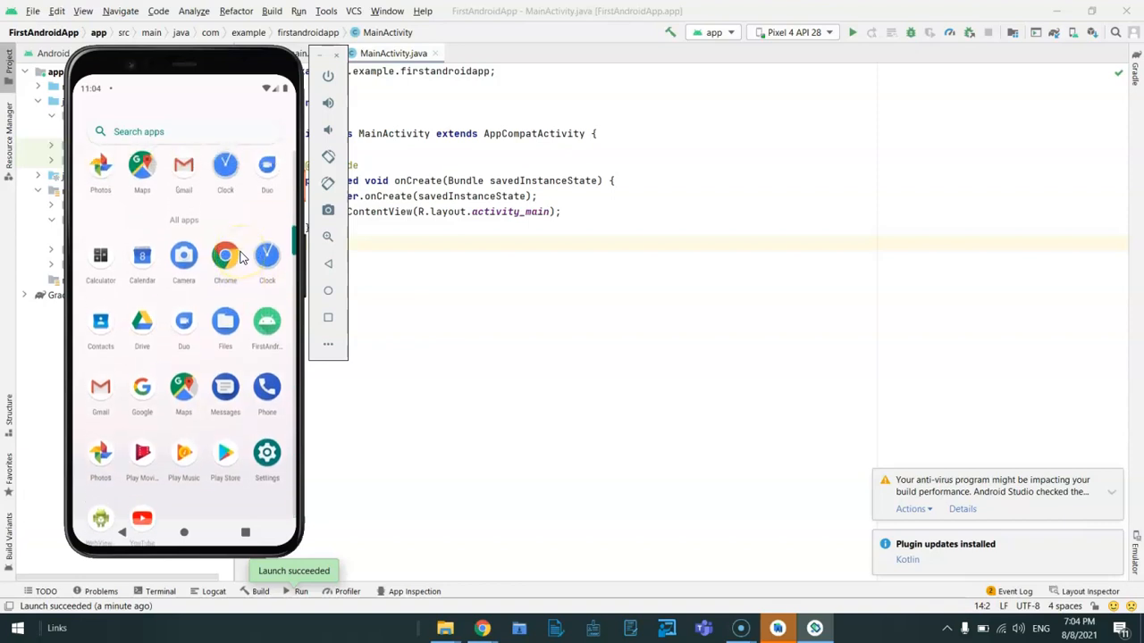
{"action": "left_click", "coordinate": [268, 326]}
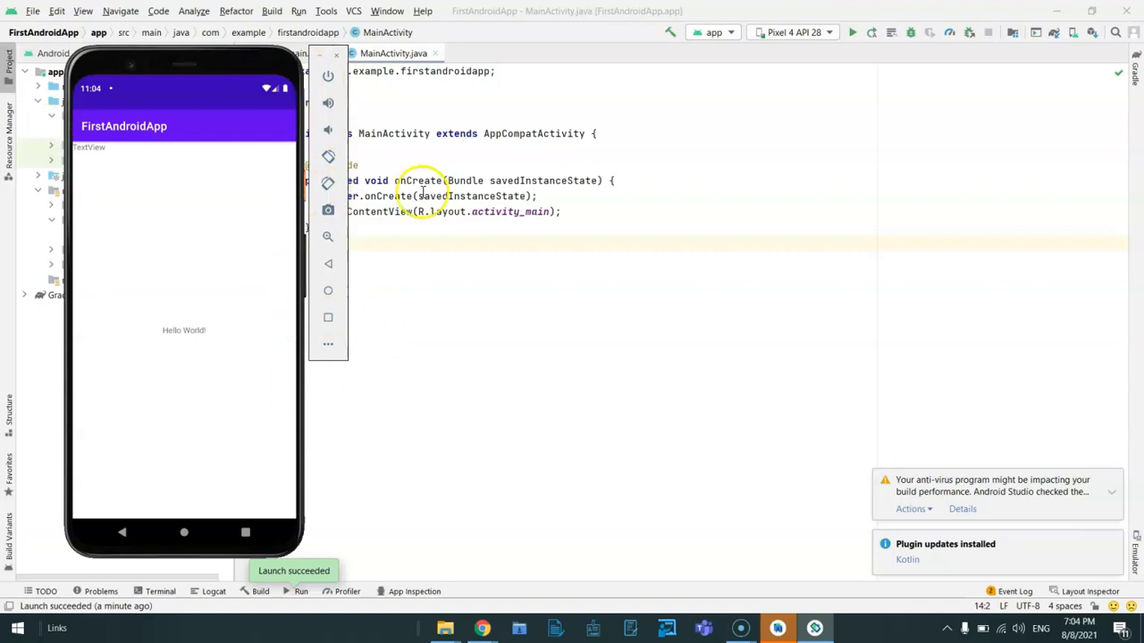
Run the app again from the code editor on the Pixel 4 API 28 device and view it in the emulator.
{"action": "left_click", "coordinate": [756, 210]}
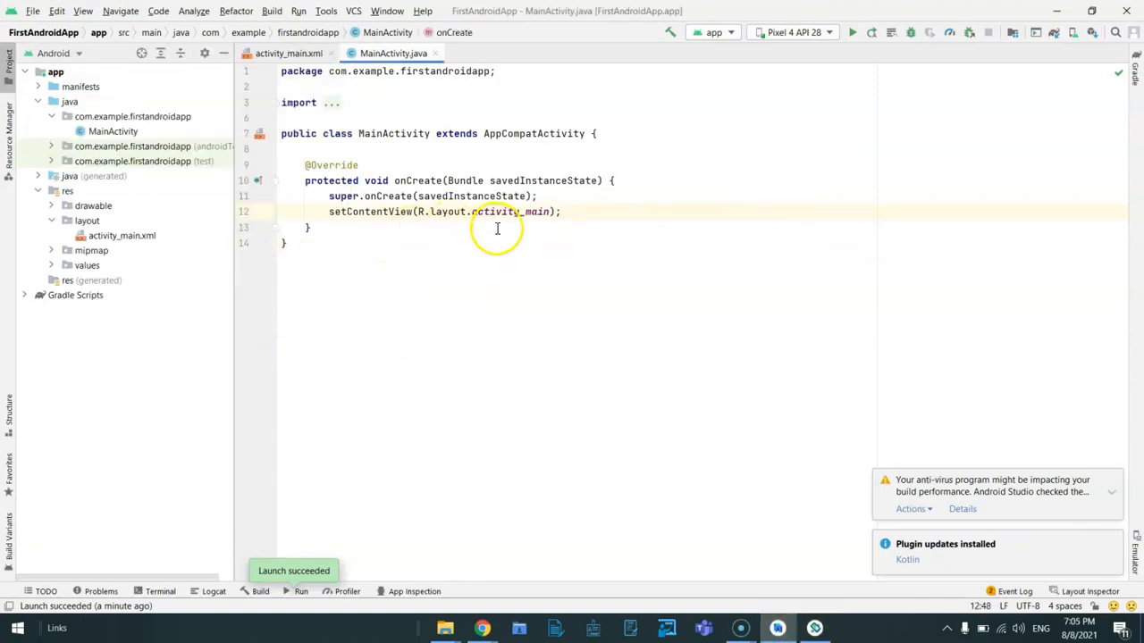
{"action": "left_click", "coordinate": [853, 33]}
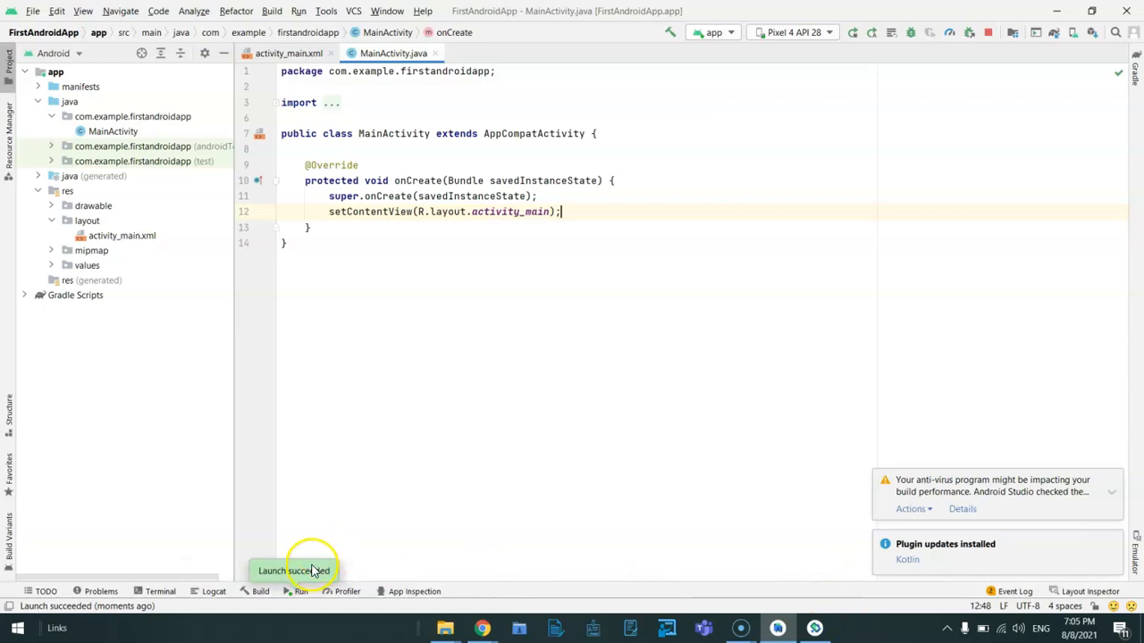
{"action": "left_click", "coordinate": [814, 628]}
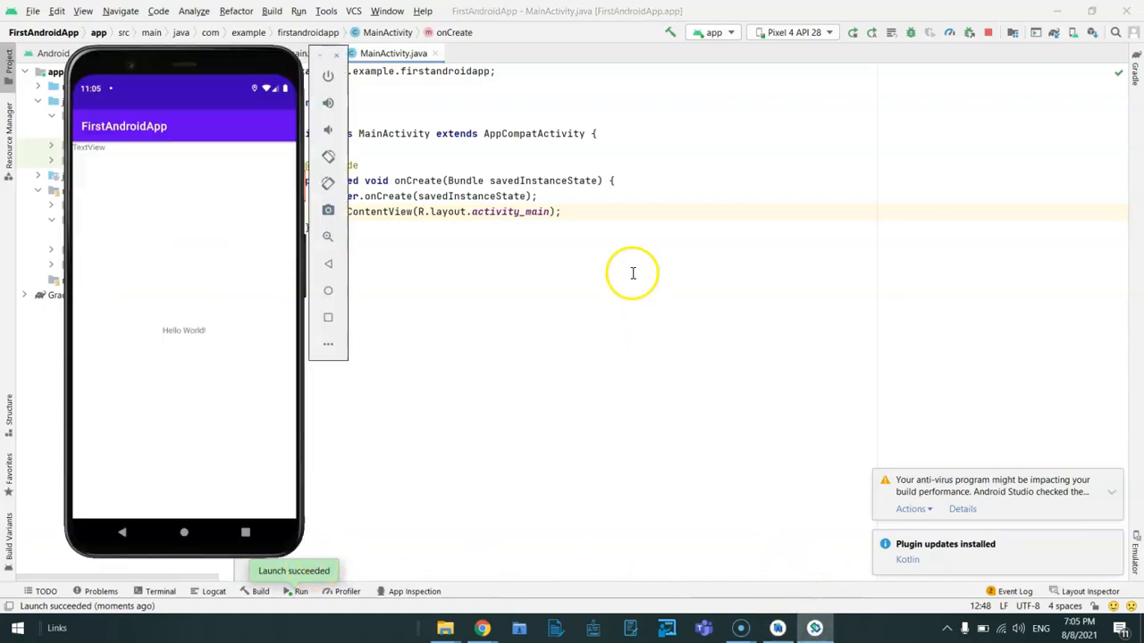
Stop the running app from Android Studio, check the phone in the emulator, and return to the code editor.
{"action": "left_click", "coordinate": [429, 211]}
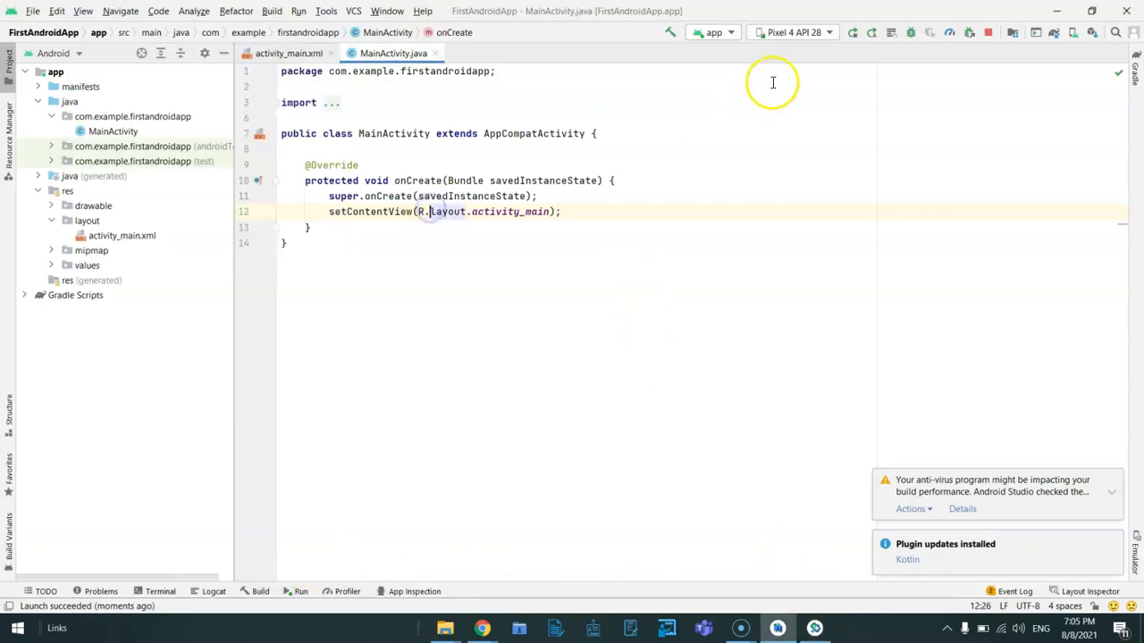
{"action": "left_click", "coordinate": [988, 32]}
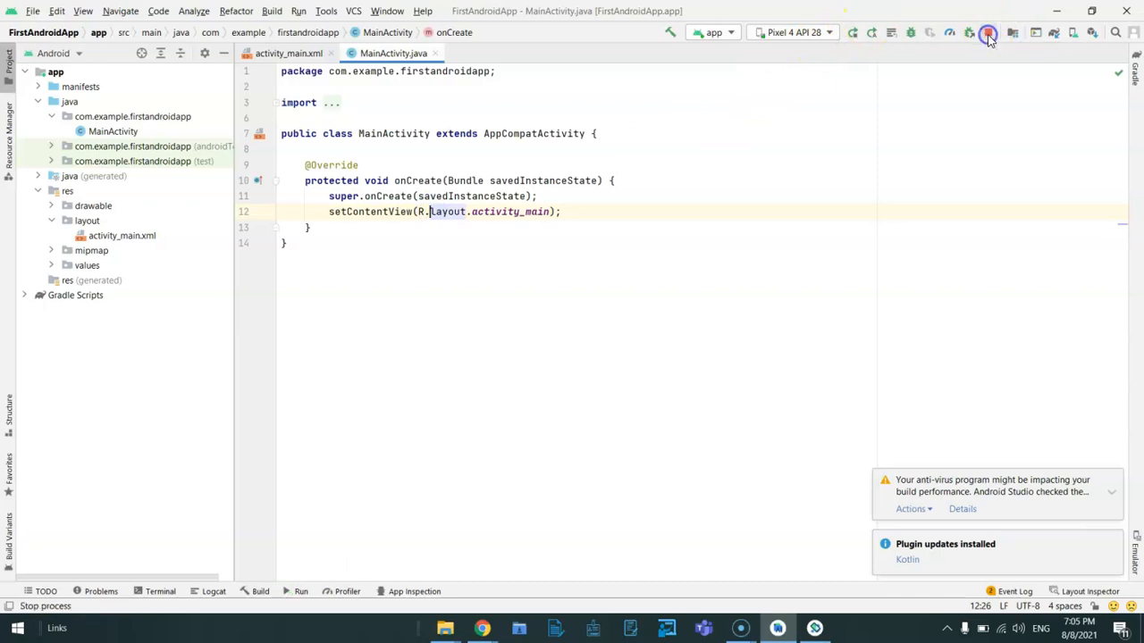
{"action": "left_click", "coordinate": [814, 628]}
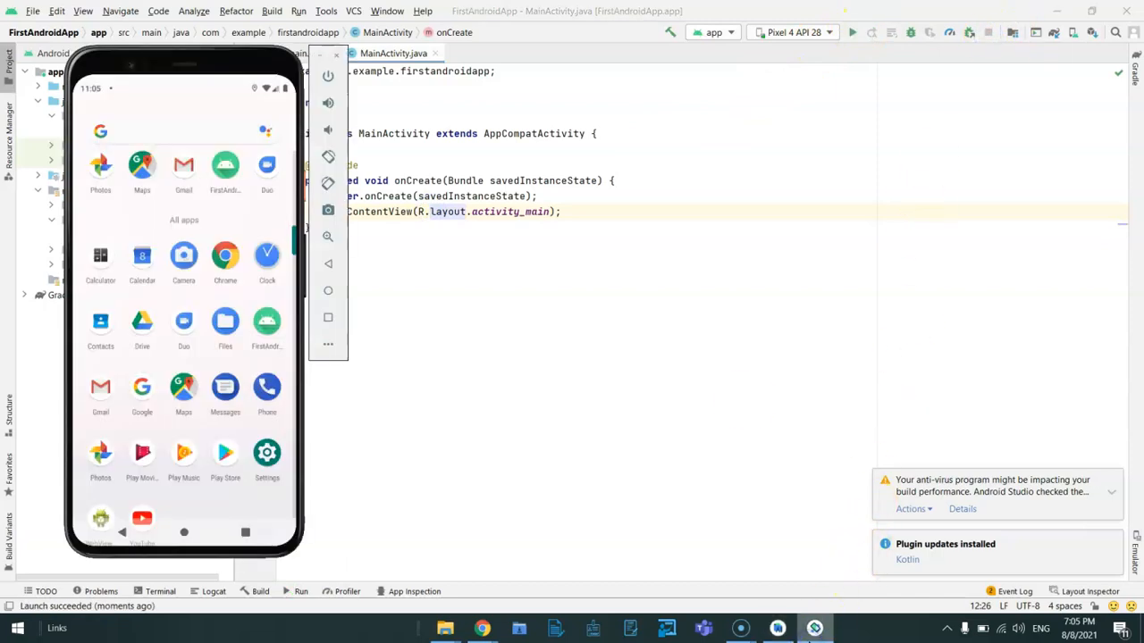
{"action": "left_click", "coordinate": [717, 290]}
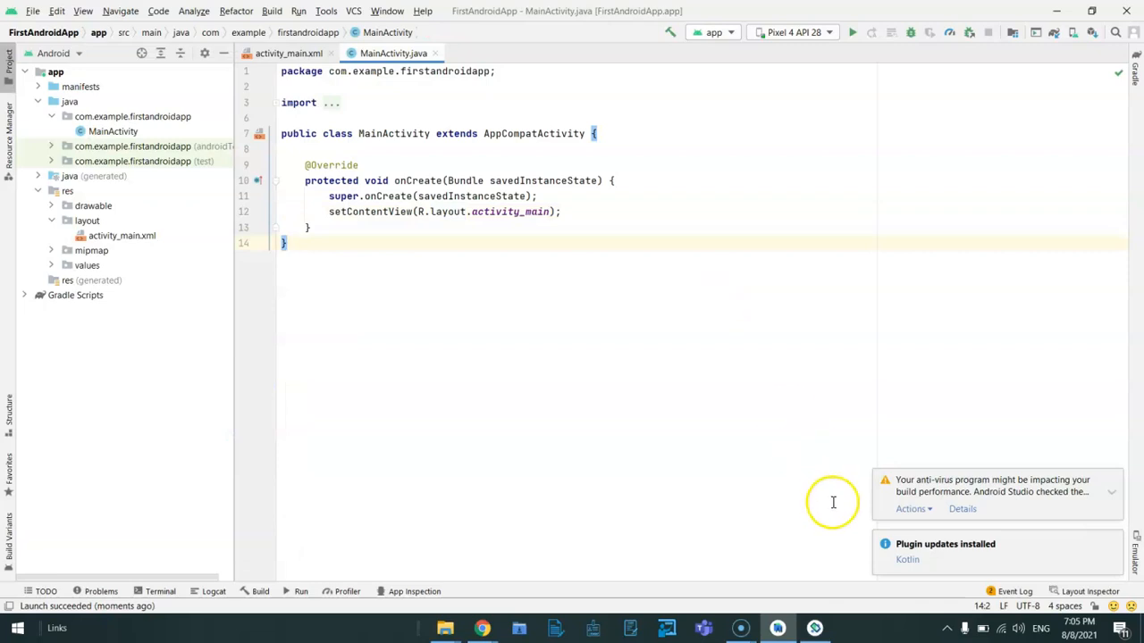
Switch the virtual phone's screen off and on with its power control, and close the emulator.
{"action": "left_click", "coordinate": [814, 628]}
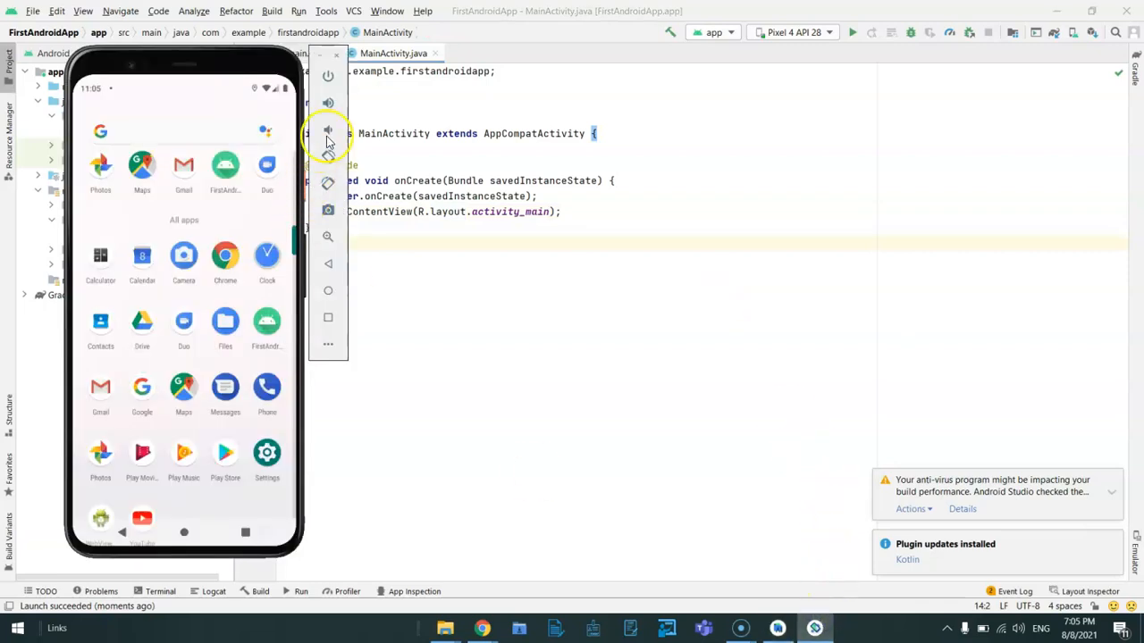
{"action": "left_click", "coordinate": [328, 76]}
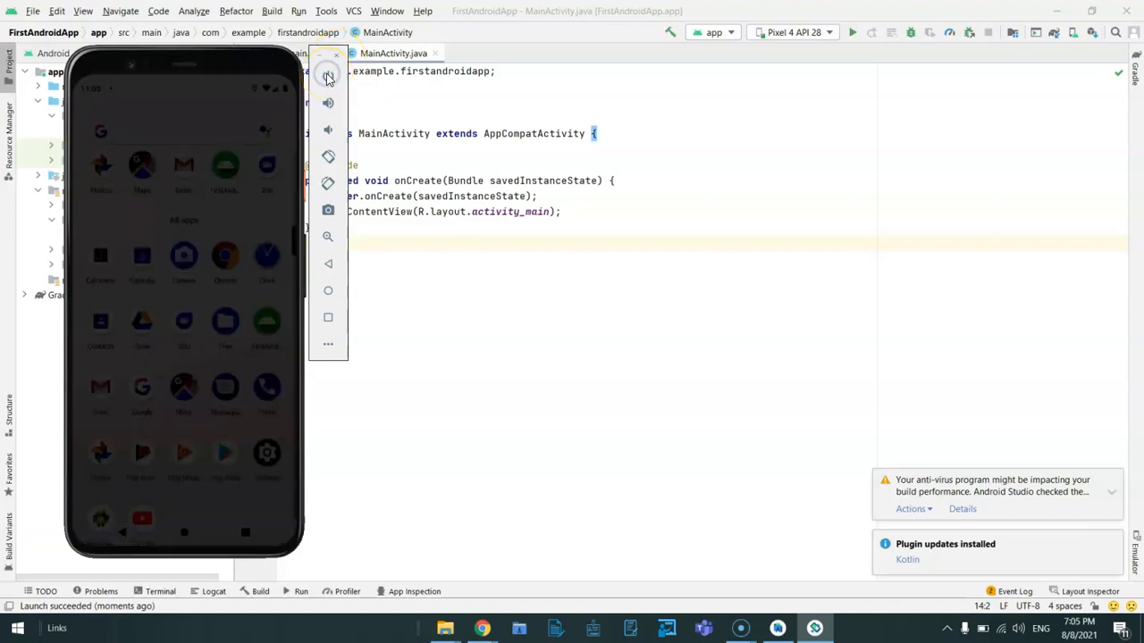
{"action": "left_click", "coordinate": [328, 76]}
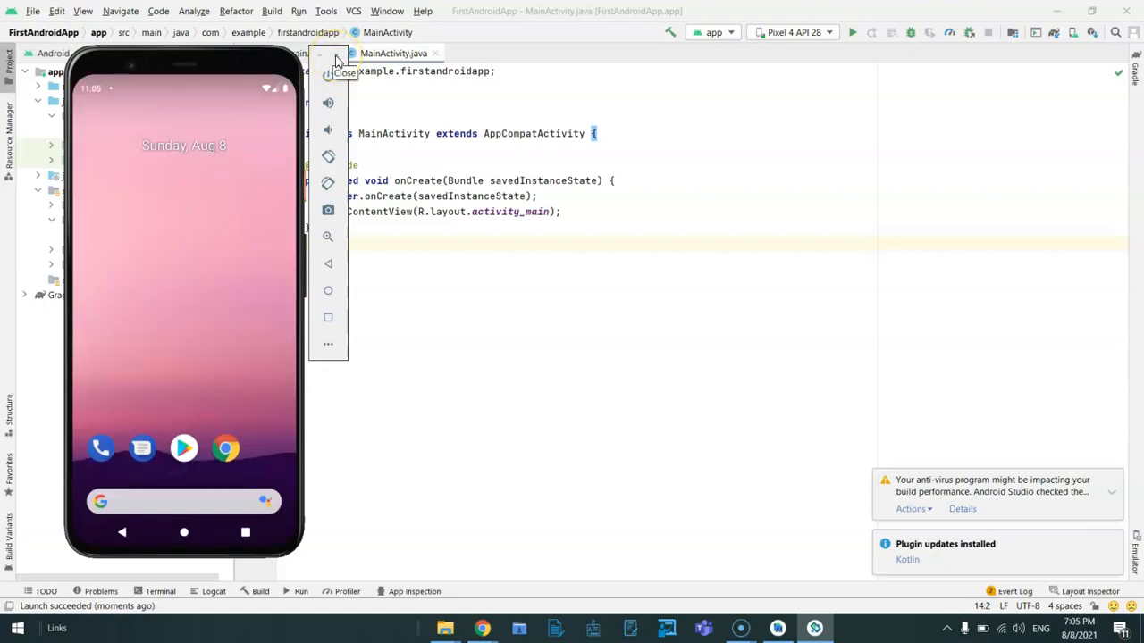
{"action": "left_click", "coordinate": [337, 59]}
{"action": "left_click", "coordinate": [720, 159]}
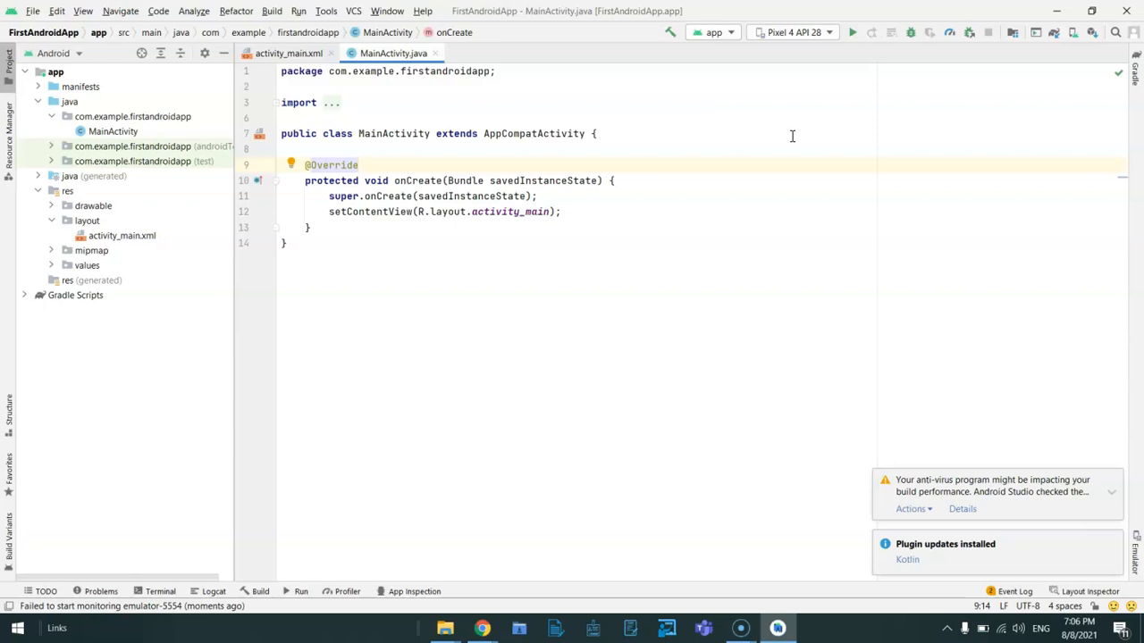
Start the Pixel 4 API 28 device from the Android Virtual Device Manager, close the manager, and bring the emulator to the front.
{"action": "left_click", "coordinate": [1068, 40]}
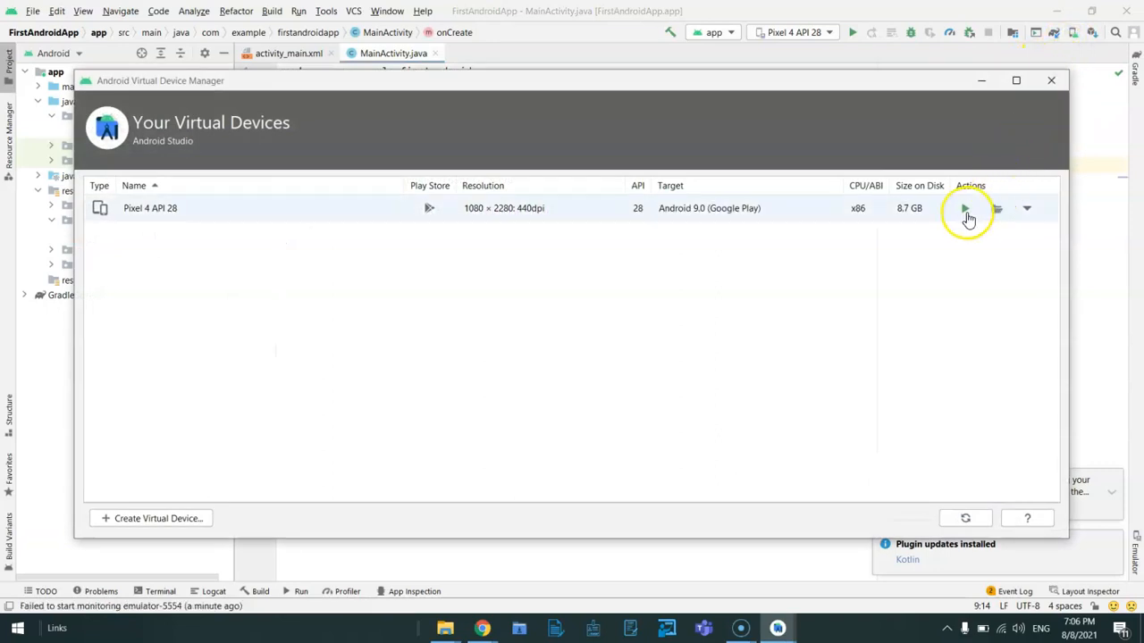
{"action": "left_click", "coordinate": [966, 211]}
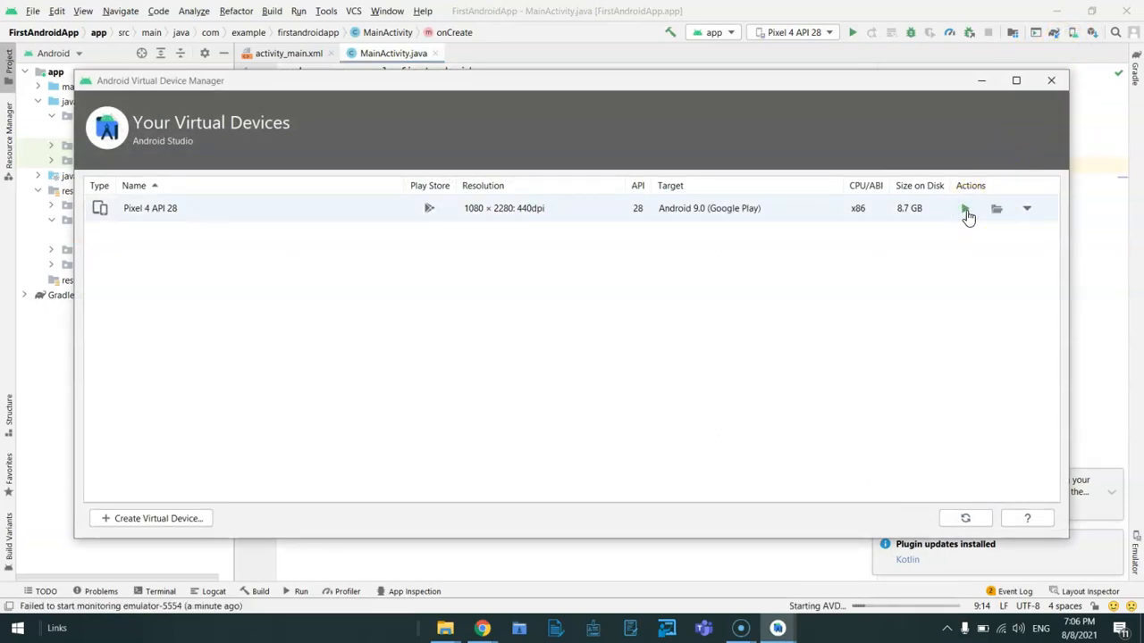
{"action": "left_click", "coordinate": [1049, 83]}
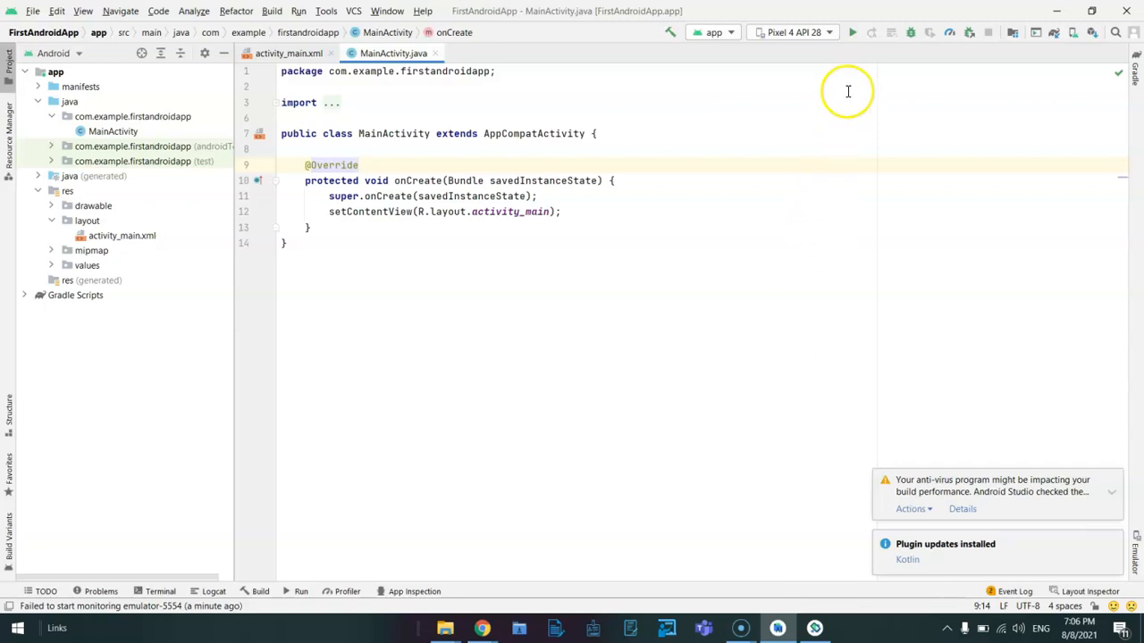
{"action": "left_click", "coordinate": [812, 628]}
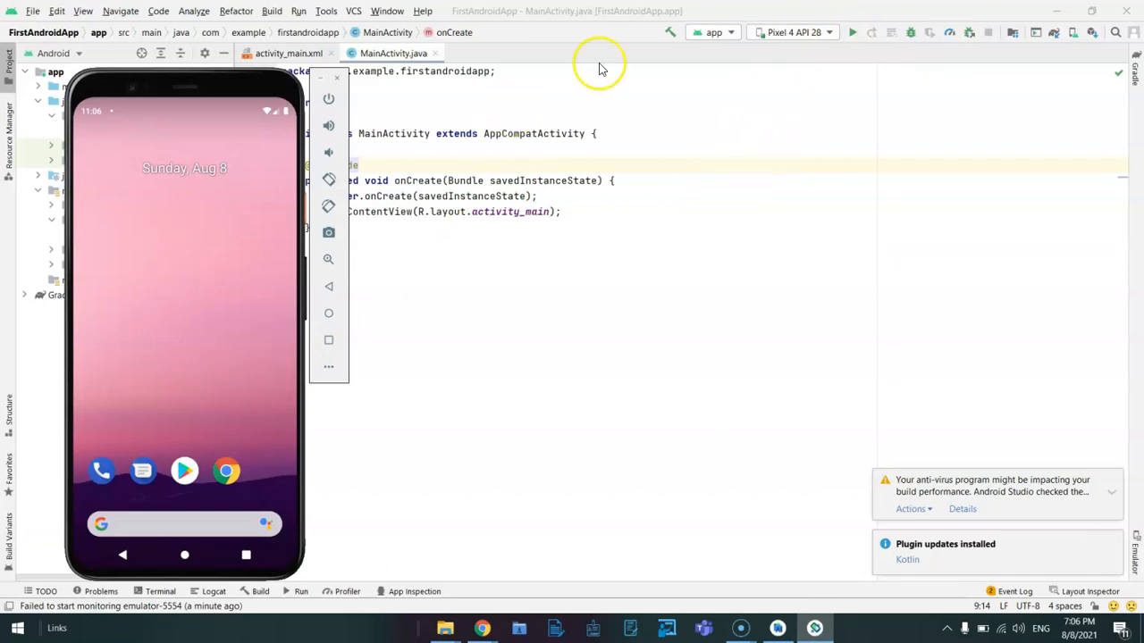
Run the app on the restarted Pixel 4 API 28 device and switch to the emulator to view it.
{"action": "left_click", "coordinate": [853, 33]}
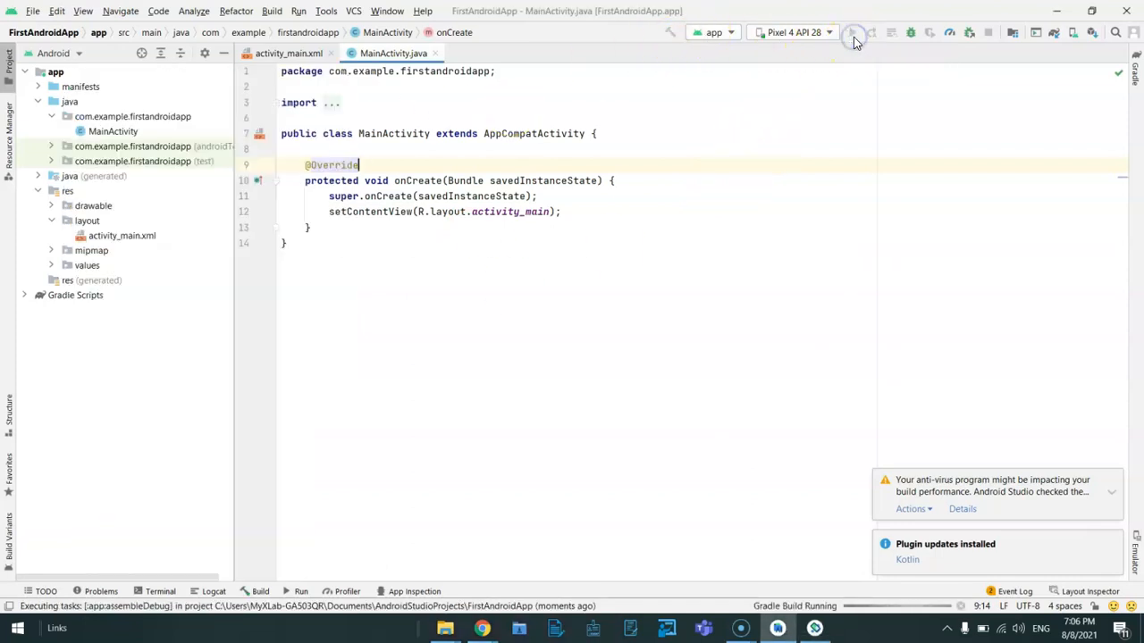
{"action": "left_click", "coordinate": [656, 312]}
{"action": "left_click", "coordinate": [815, 628]}
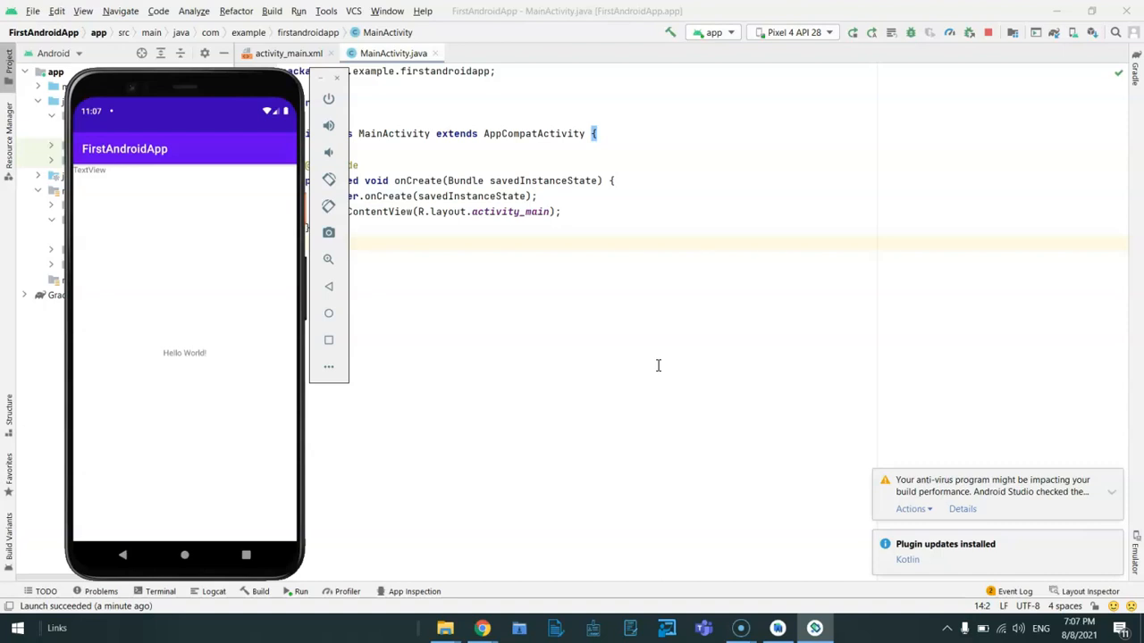
{"action": "left_click", "coordinate": [98, 540]}
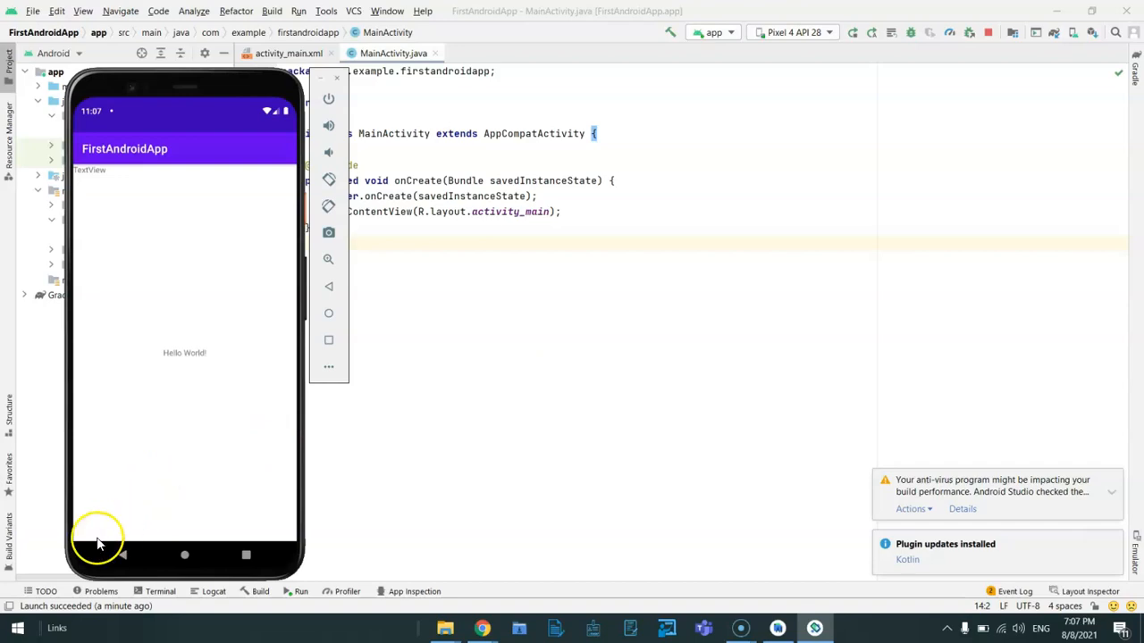